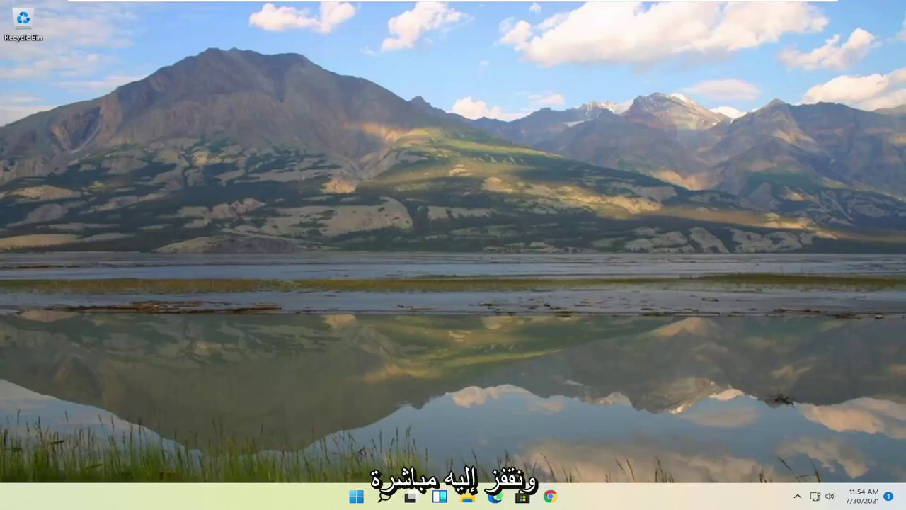
- Search for Registry Editor, run it as administrator and allow it to make changes to the device
left_click(356, 498)
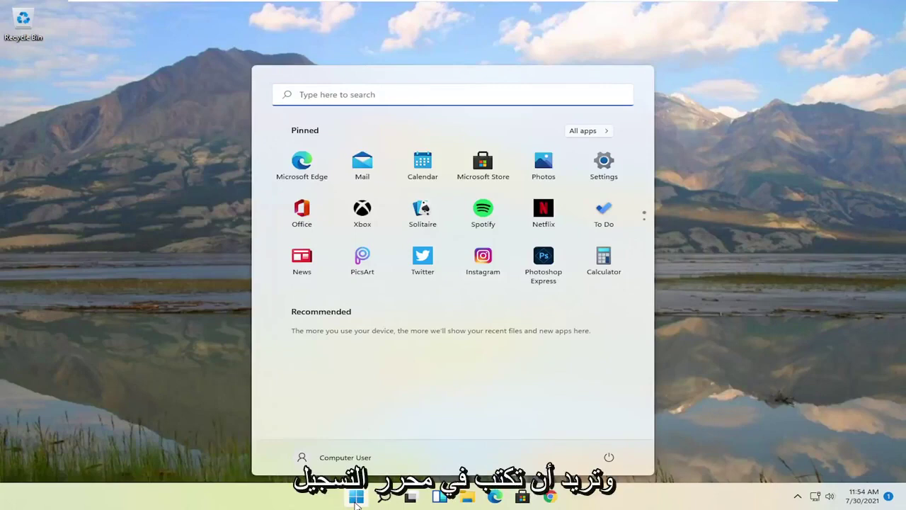
type("registry editor")
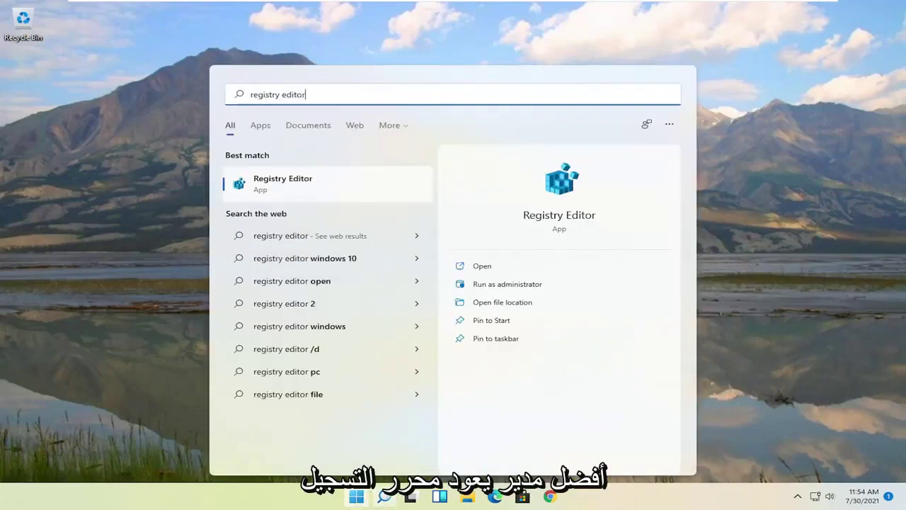
right_click(259, 185)
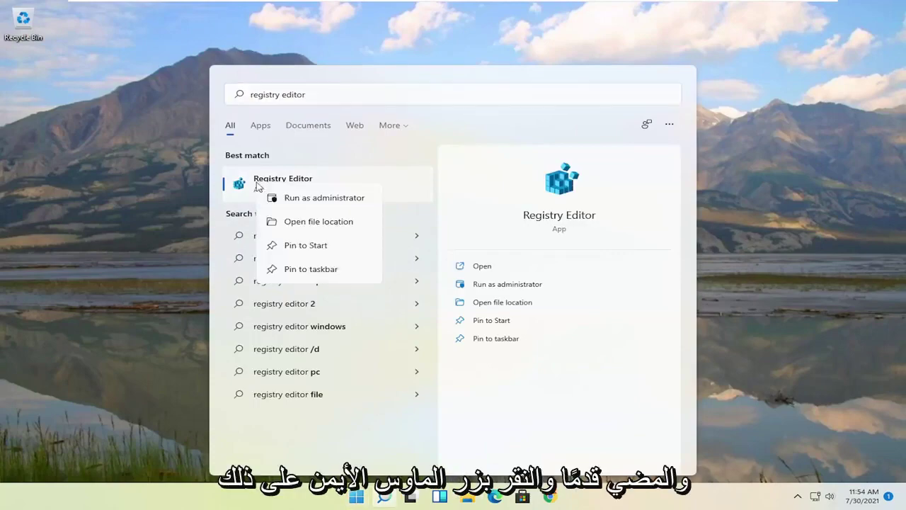
left_click(326, 198)
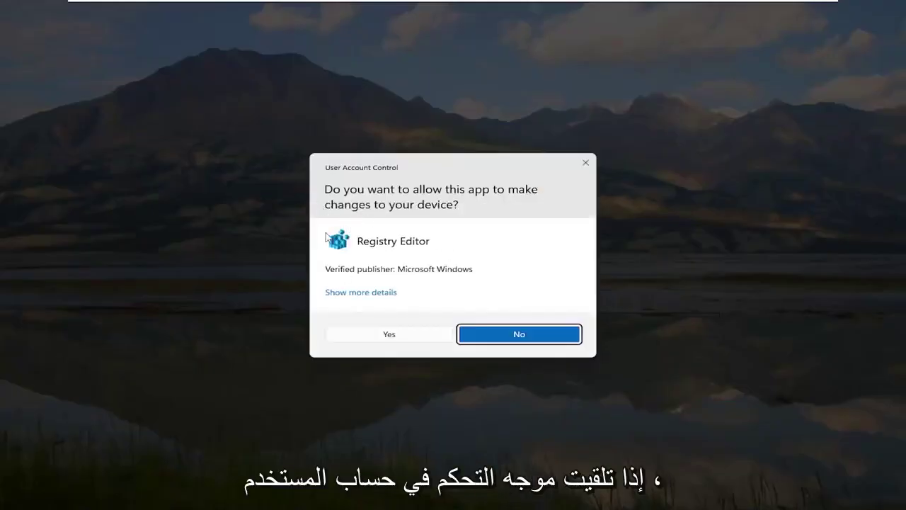
left_click(396, 339)
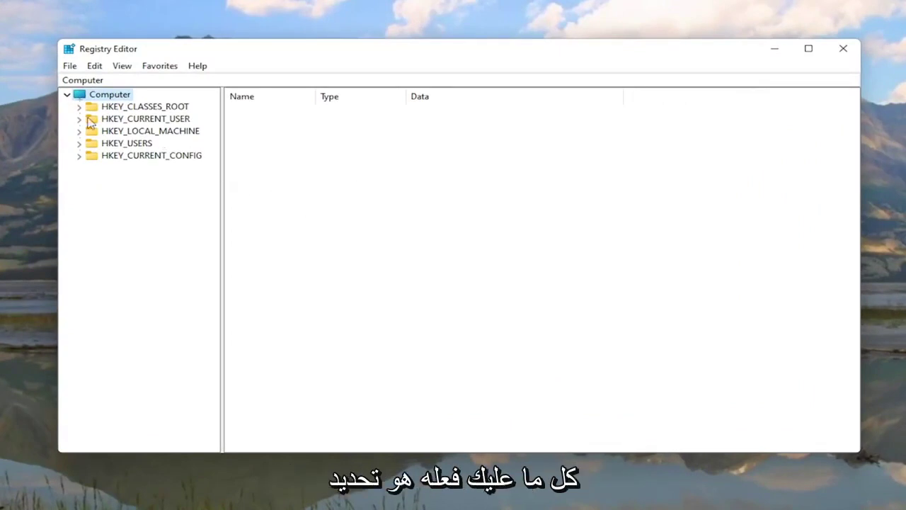
left_click(70, 66)
left_click(80, 98)
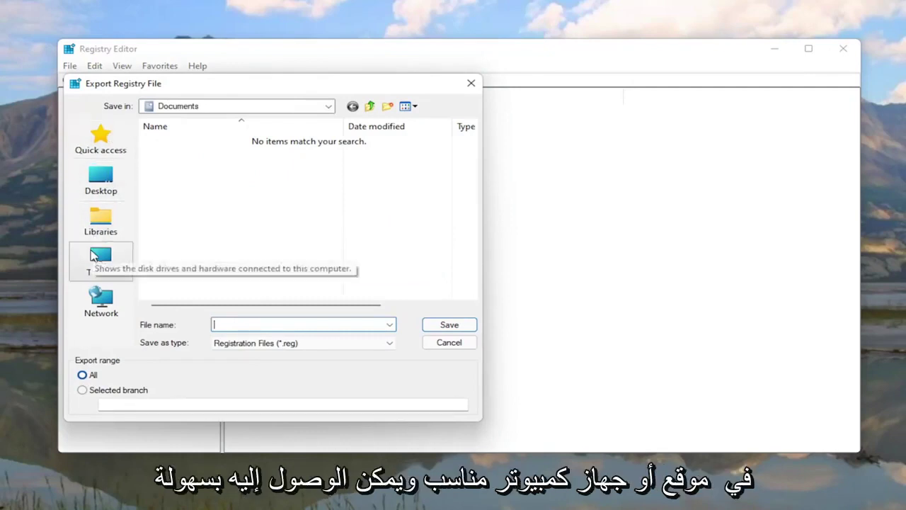
left_click(102, 180)
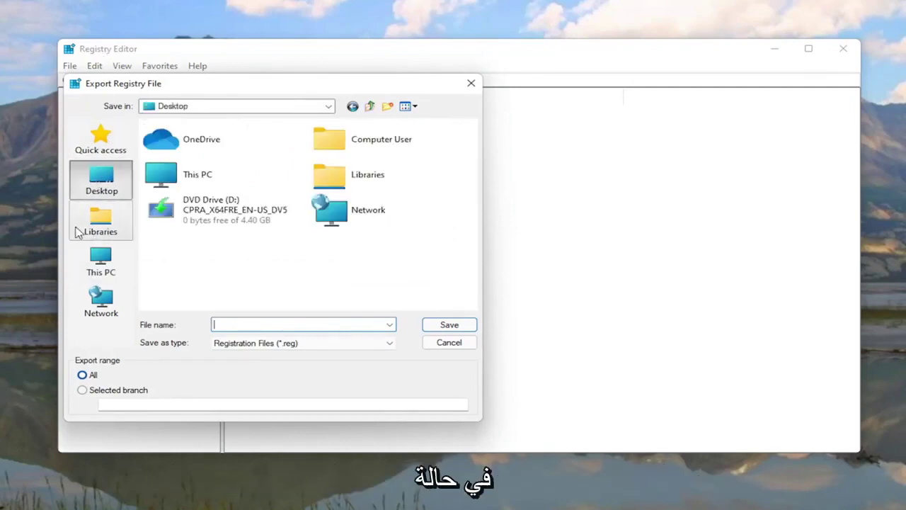
left_click(449, 342)
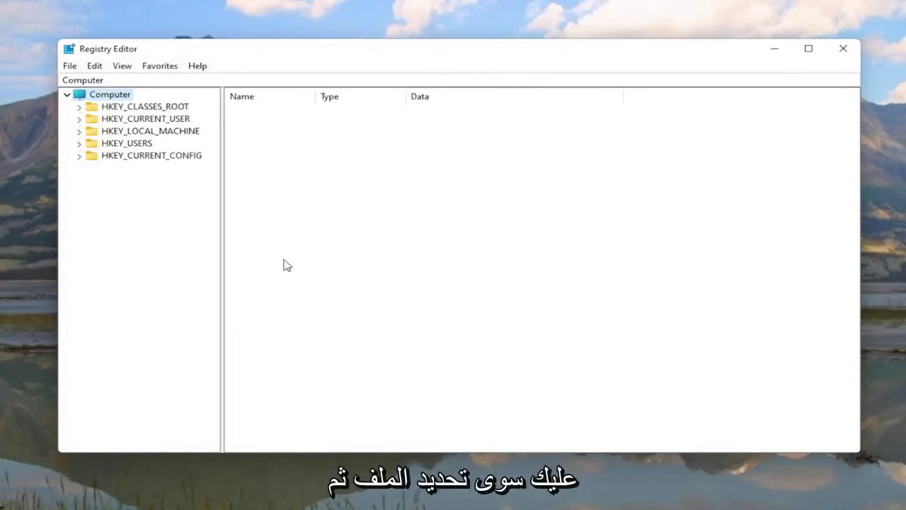
left_click(69, 65)
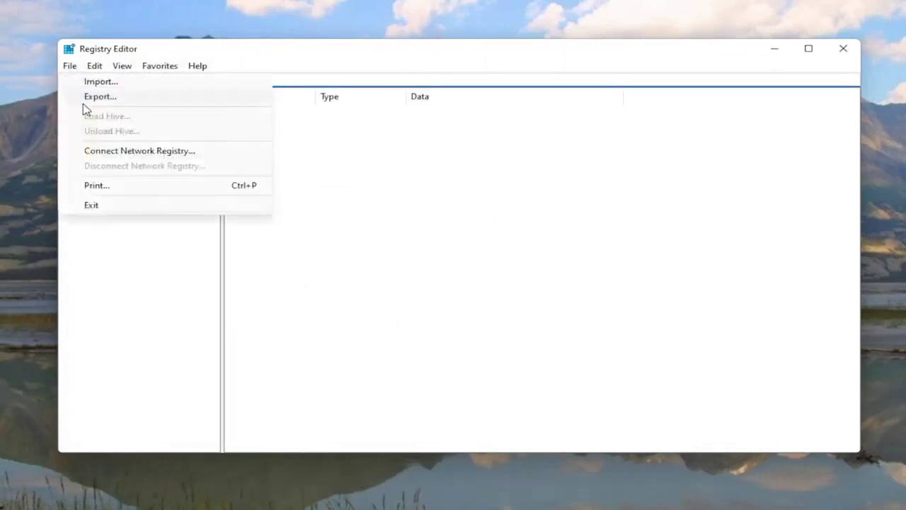
left_click(84, 81)
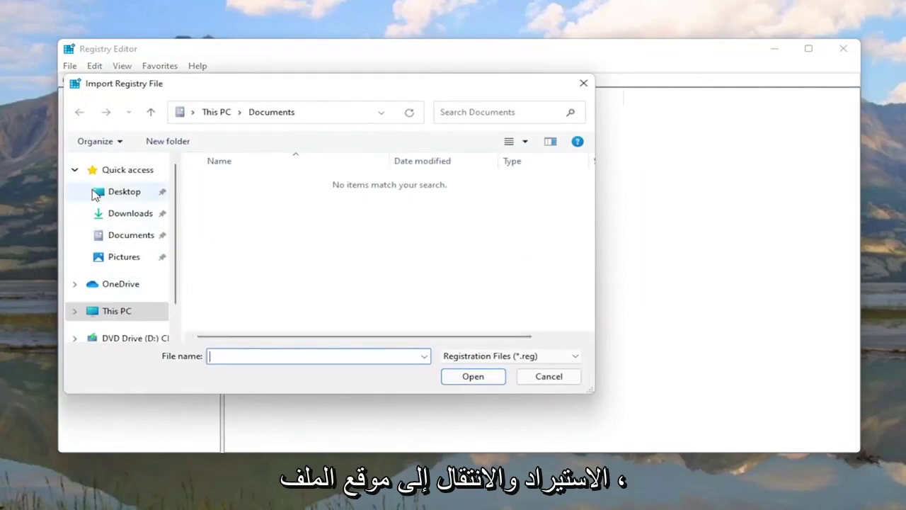
left_click(102, 193)
left_click(548, 376)
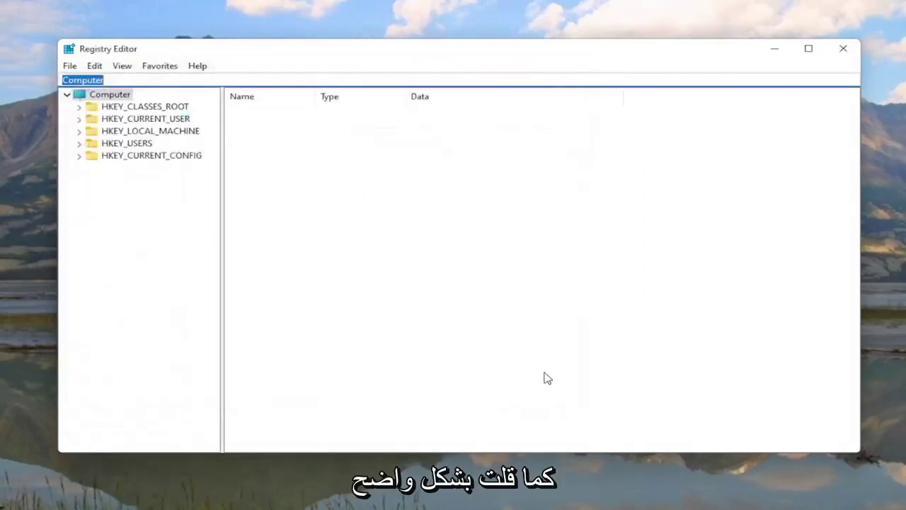
left_click(173, 269)
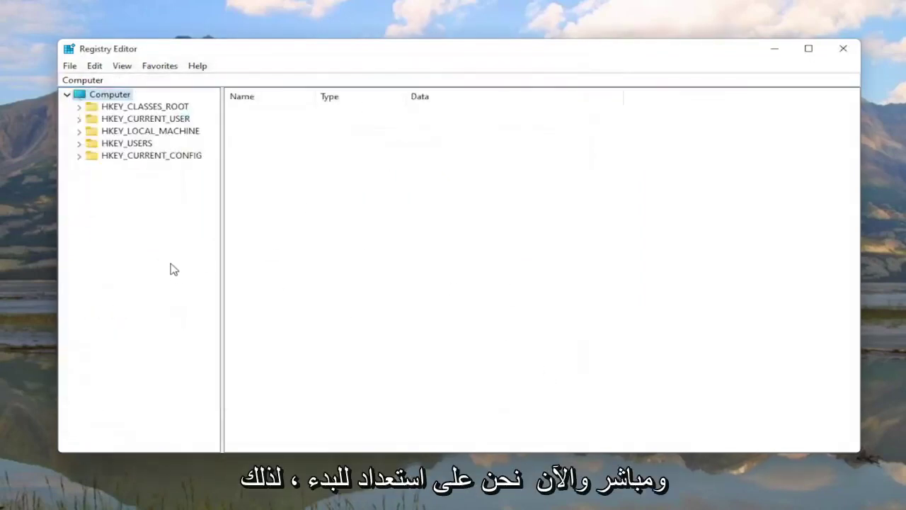
- Expand the registry tree to HKEY_LOCAL_MACHINE\SYSTEM\ControlSet001\Services
left_click(152, 132)
double_click(151, 132)
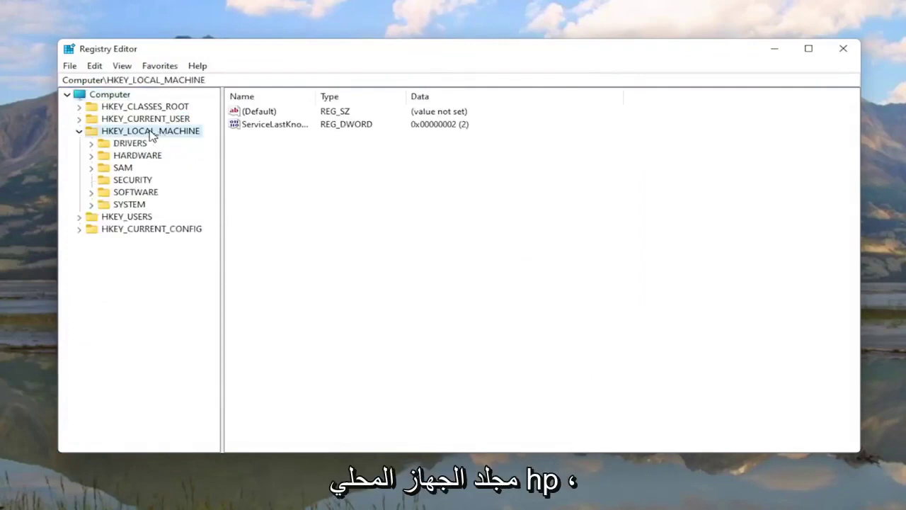
double_click(115, 205)
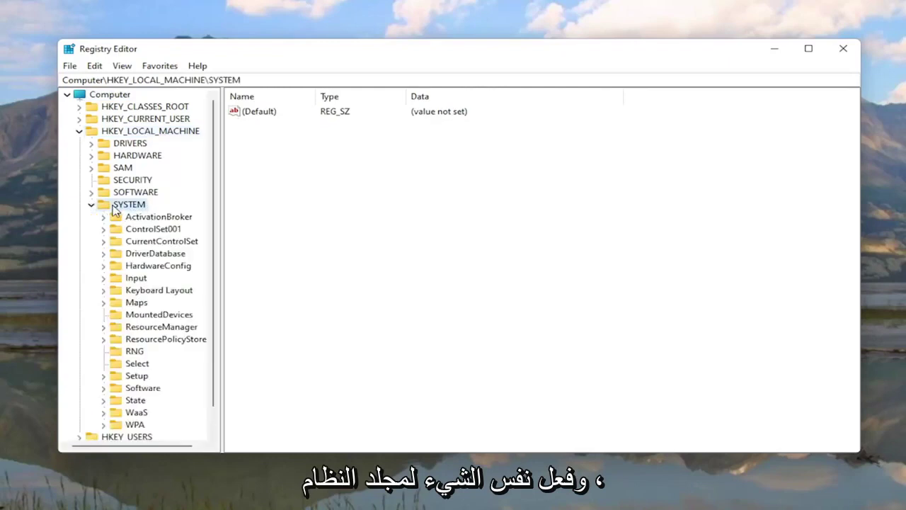
double_click(153, 230)
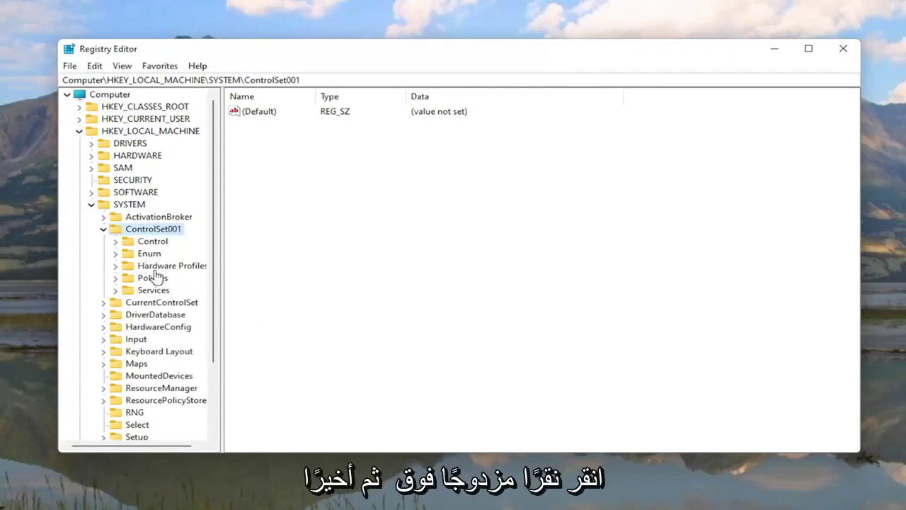
double_click(145, 291)
- Find the Ndu key among the Services subkeys and display its values
scroll(145, 296, "down", 20)
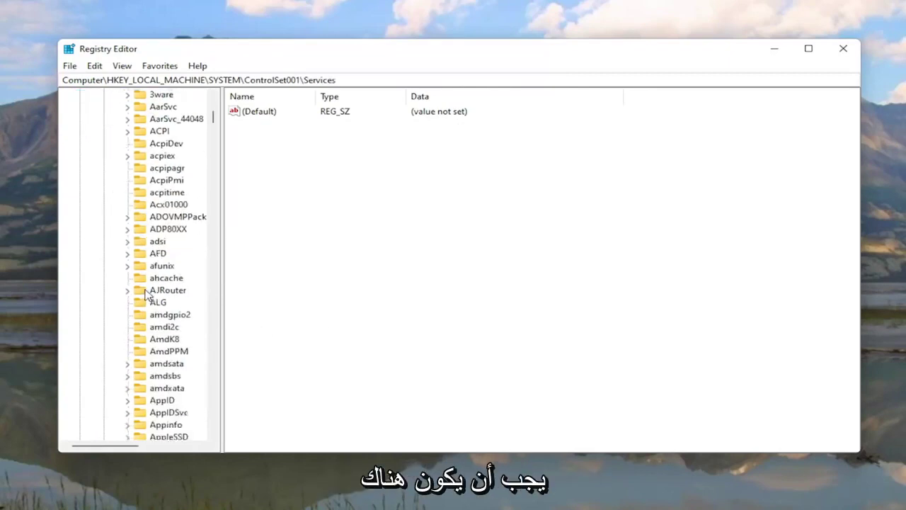
scroll(146, 296, "down", 20)
scroll(150, 295, "down", 20)
scroll(157, 343, "down", 20)
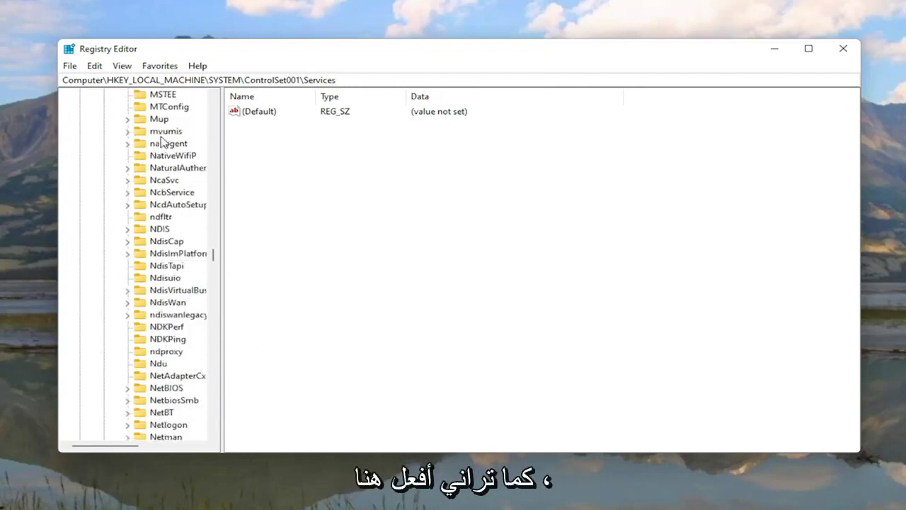
left_click(159, 364)
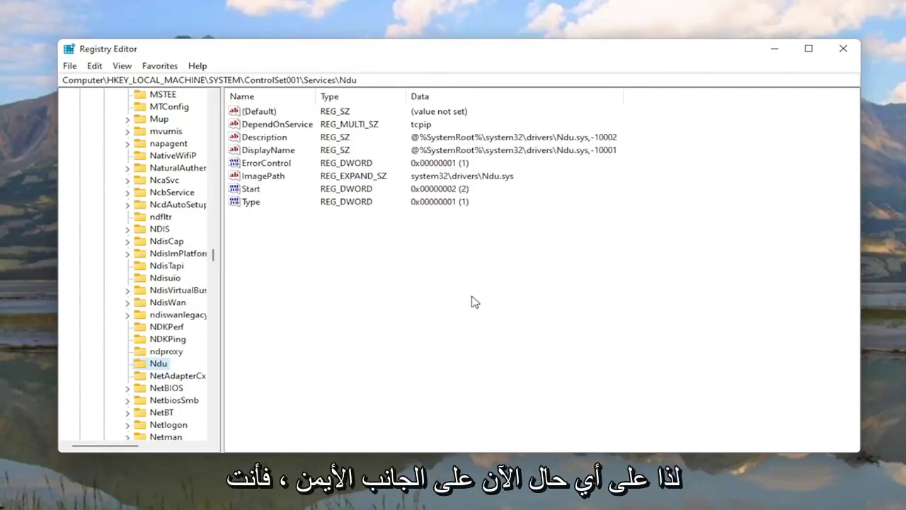
left_click(248, 190)
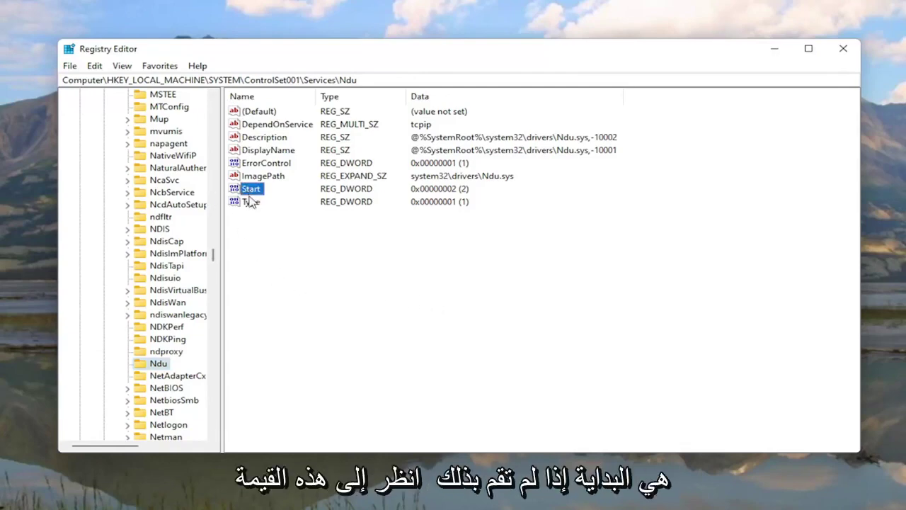
right_click(283, 249)
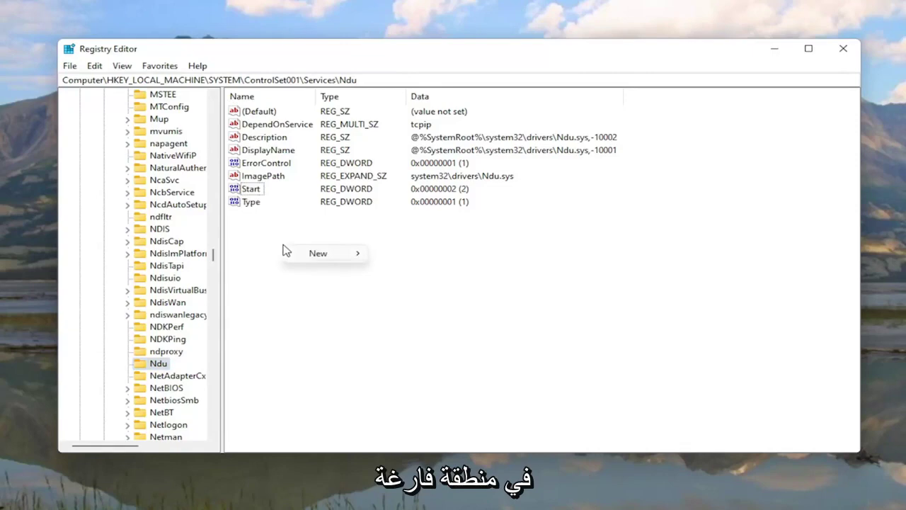
mouse_move(322, 255)
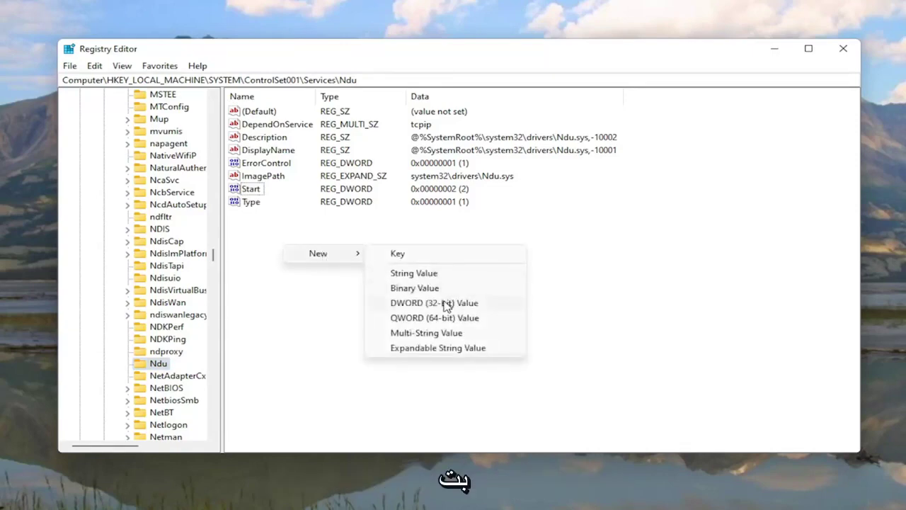
left_click(243, 270)
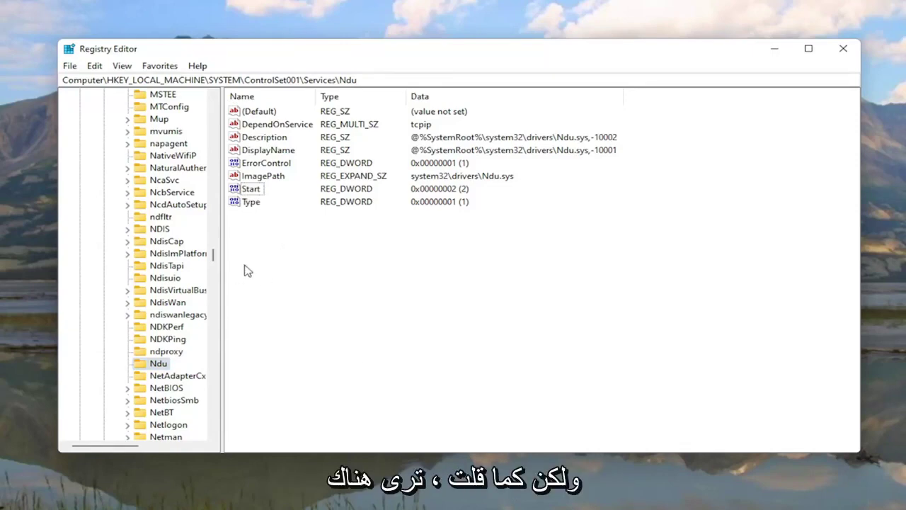
- Set the value data of the Ndu key's Start DWORD to 4, keeping the hexadecimal base
double_click(251, 192)
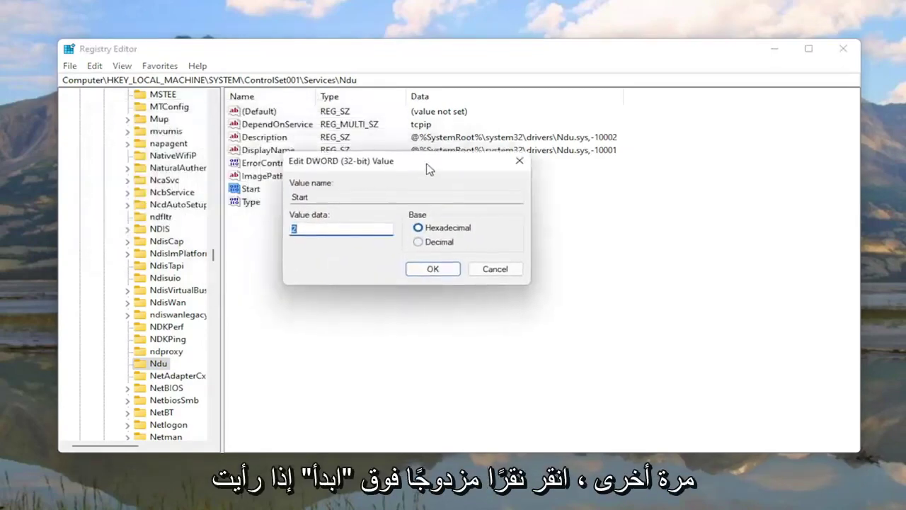
left_click_drag(453, 174, 459, 175)
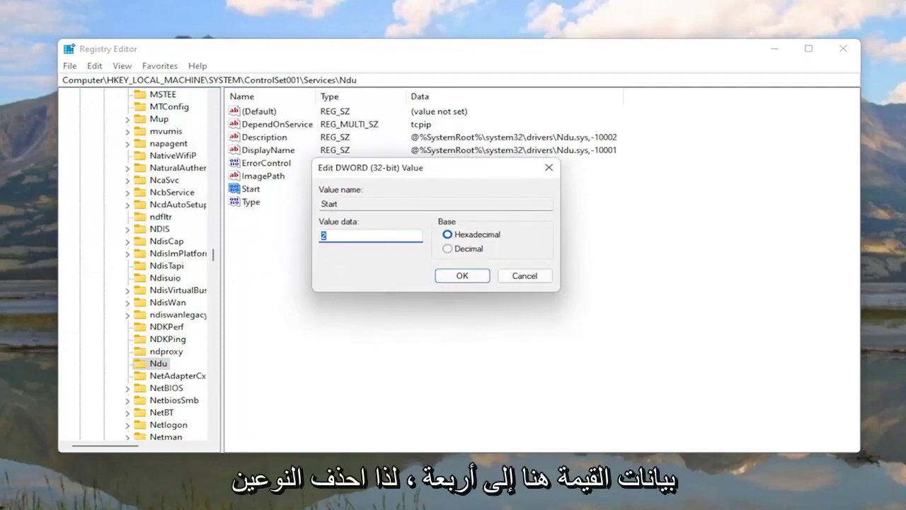
type("4")
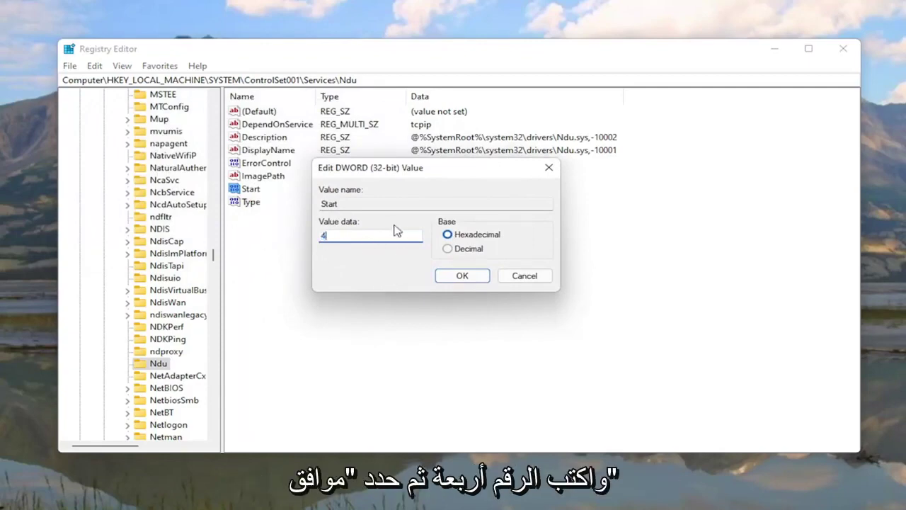
left_click(462, 276)
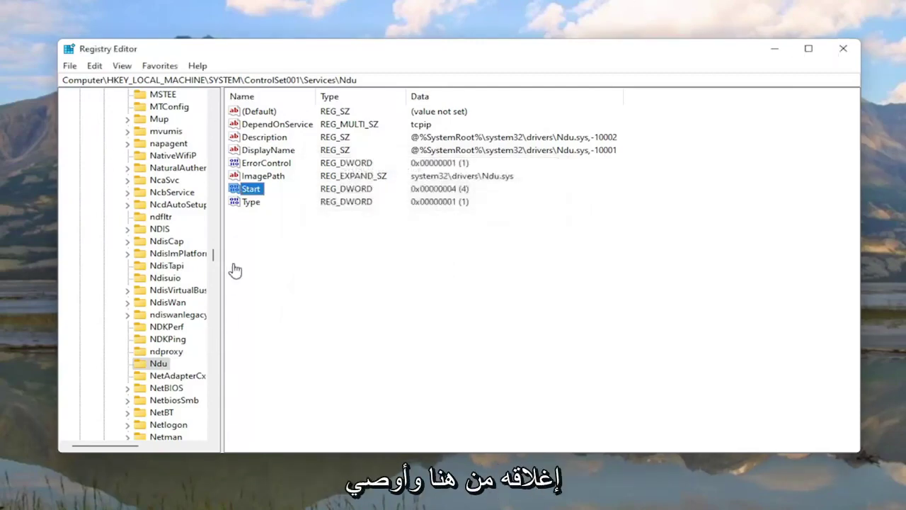
- Collapse the expanded registry branches back to HKEY_LOCAL_MACHINE and close Registry Editor
scroll(215, 256, "up", 20)
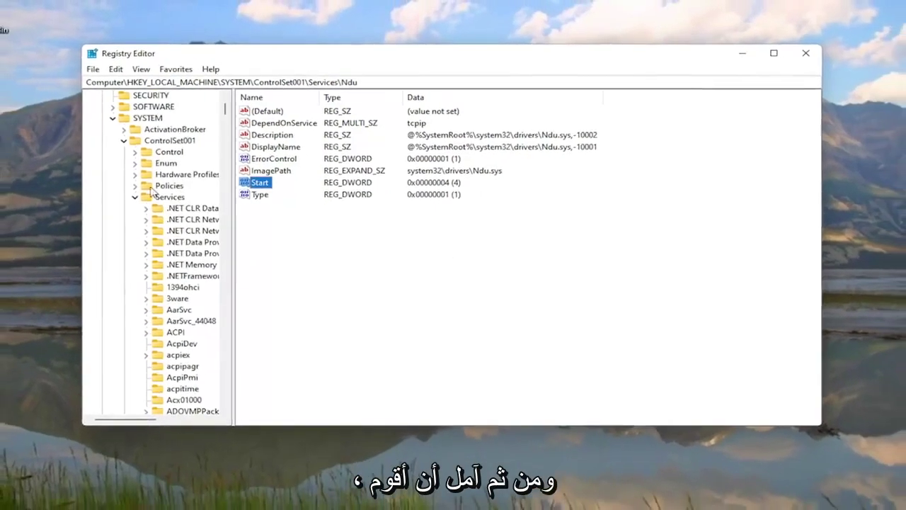
left_click(147, 266)
left_click(138, 213)
left_click(127, 192)
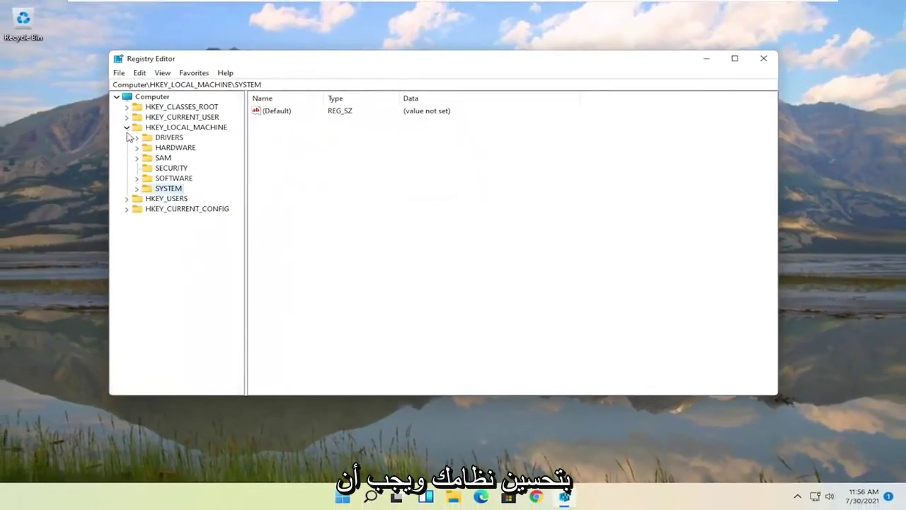
left_click(116, 128)
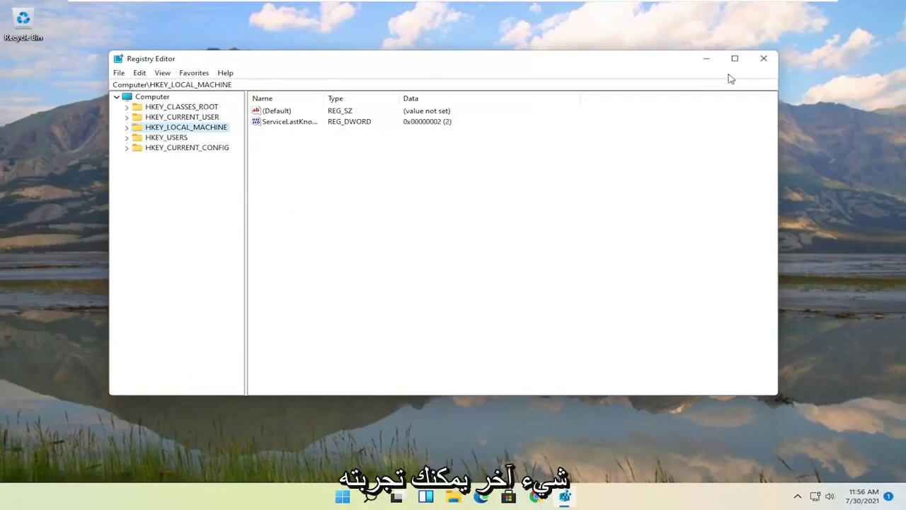
left_click(764, 58)
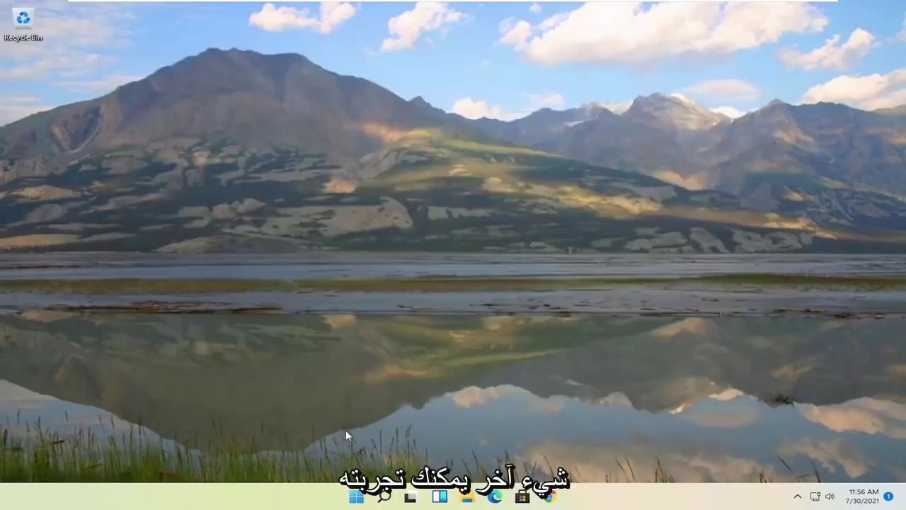
- Search Windows for "services" and open the Services app
left_click(382, 498)
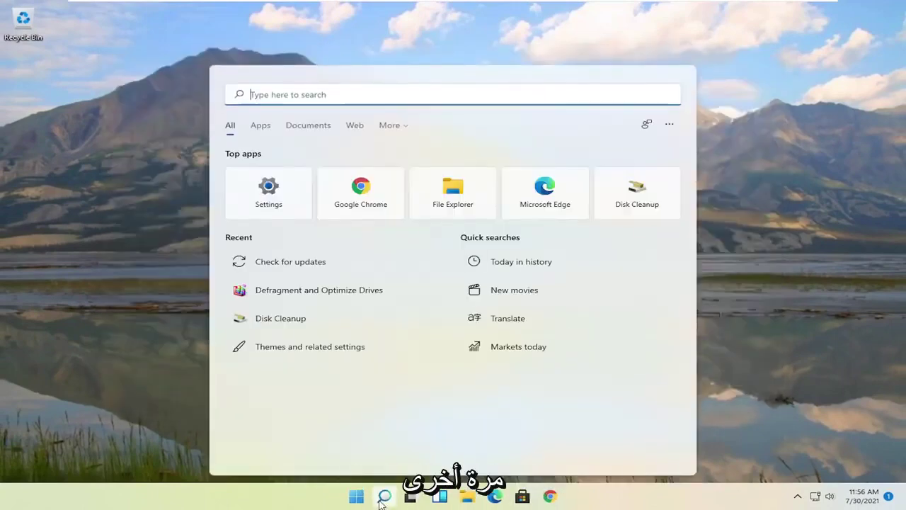
type("services")
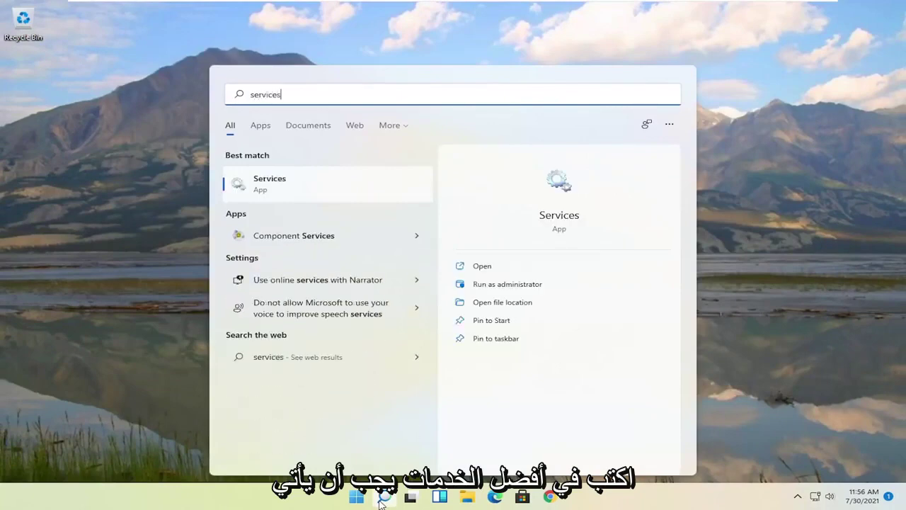
left_click(263, 188)
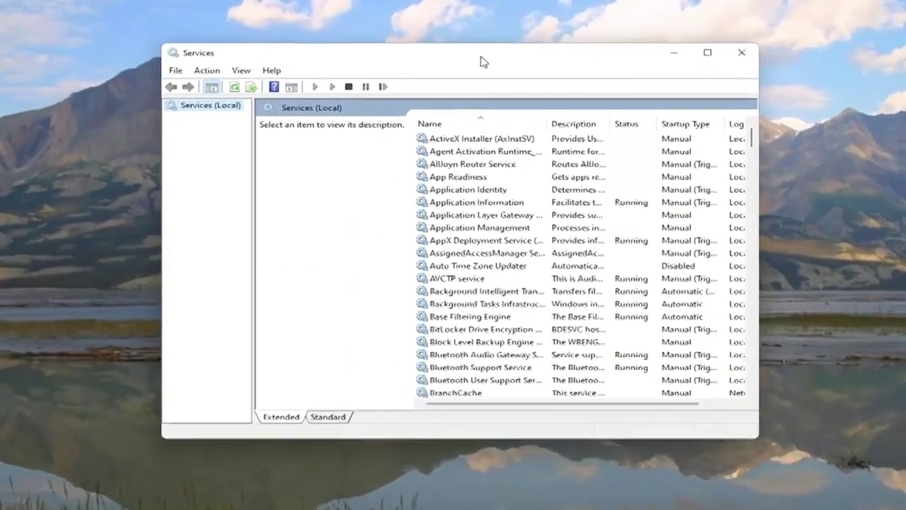
- Find the SysMain service in the list of local services and open its properties
scroll(535, 265, "down", 20)
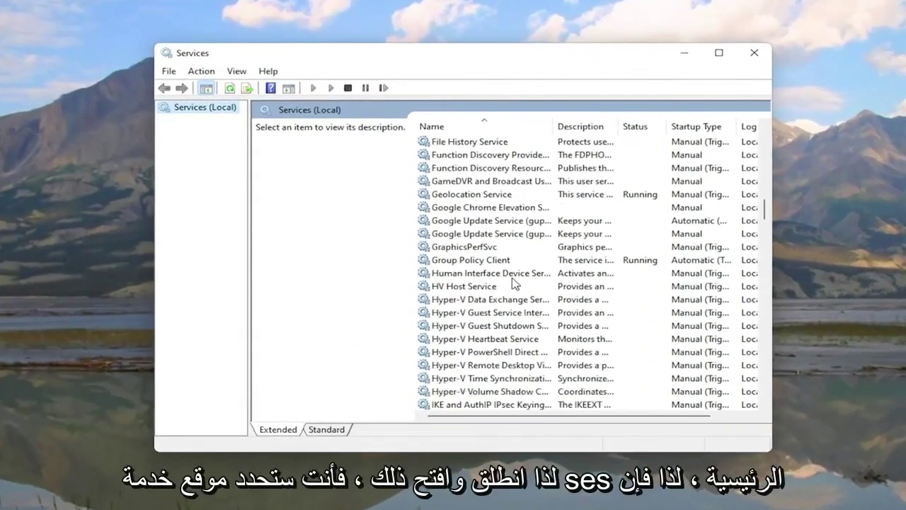
scroll(514, 283, "down", 20)
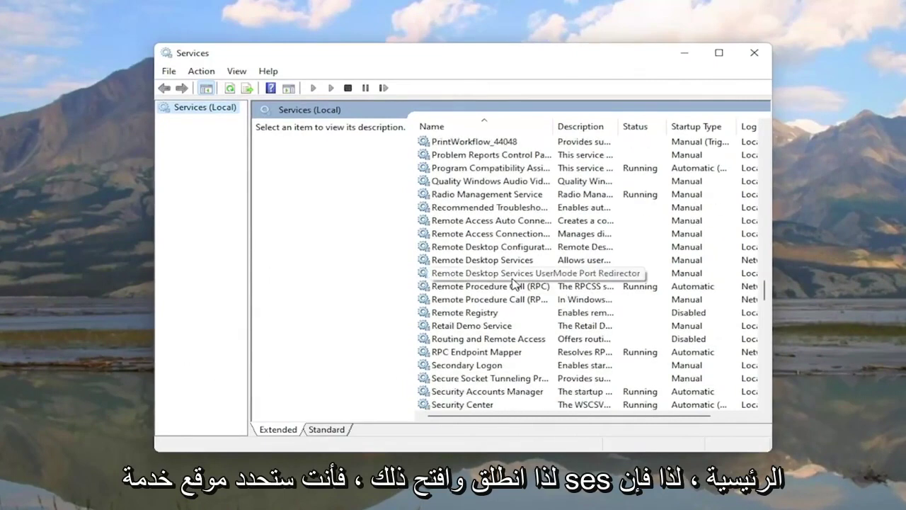
scroll(514, 283, "down", 3)
left_click(439, 273)
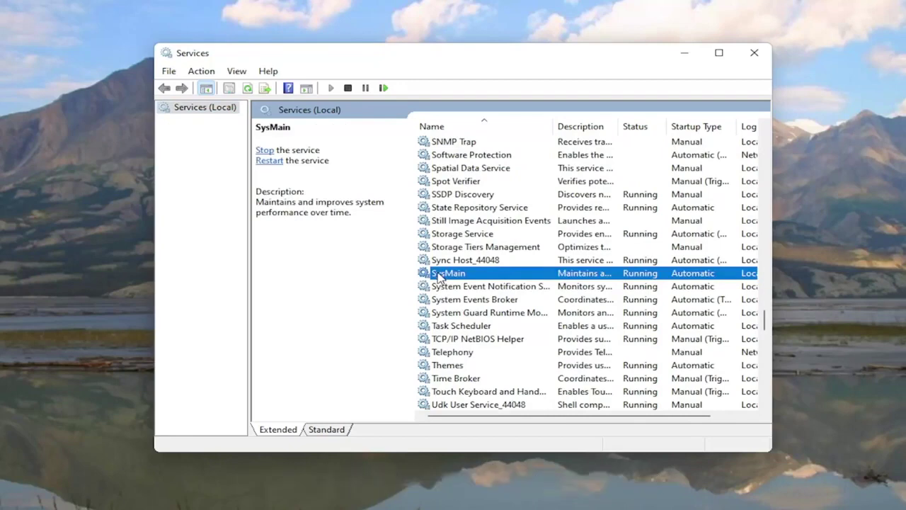
double_click(438, 274)
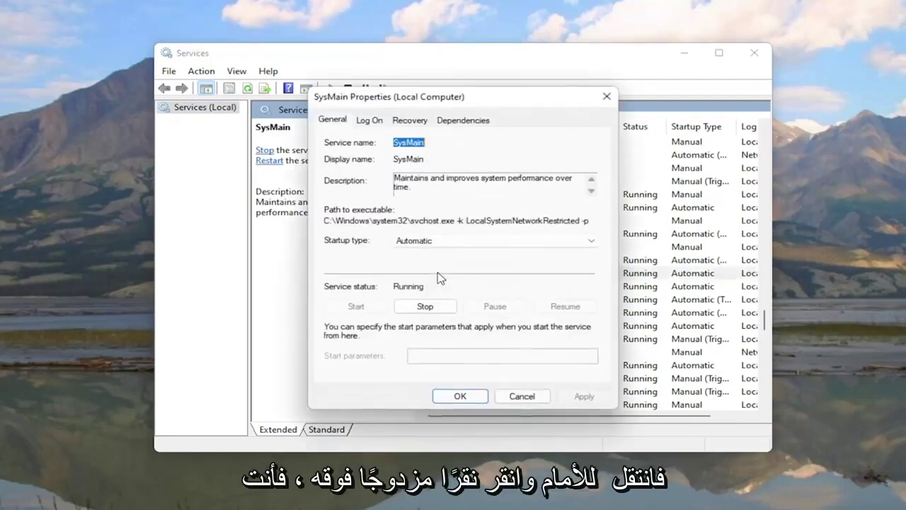
- Set SysMain's startup type to Disabled, stop the service, apply the changes, and close Services
left_click(403, 244)
left_click(411, 283)
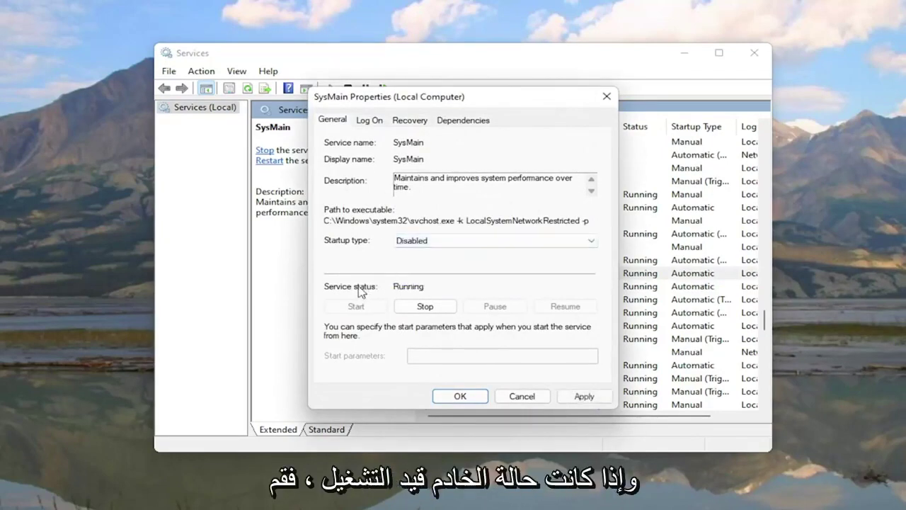
left_click(423, 309)
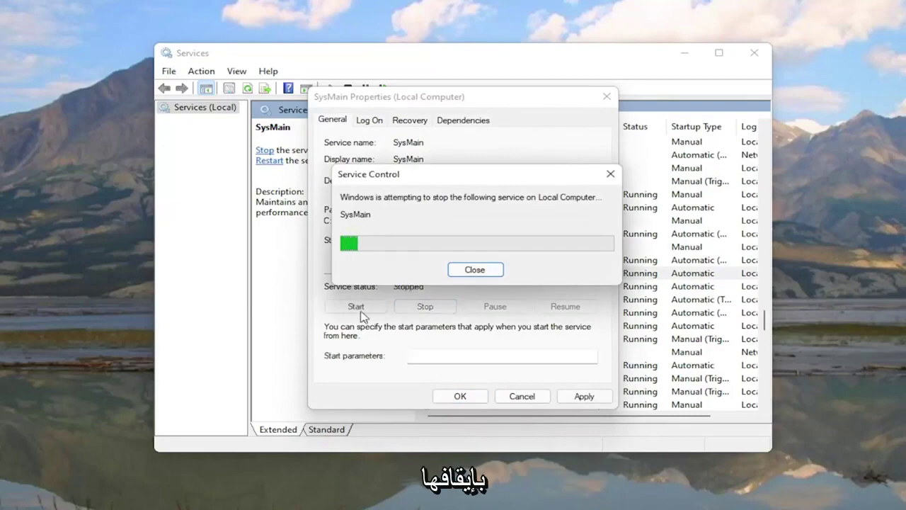
left_click(582, 396)
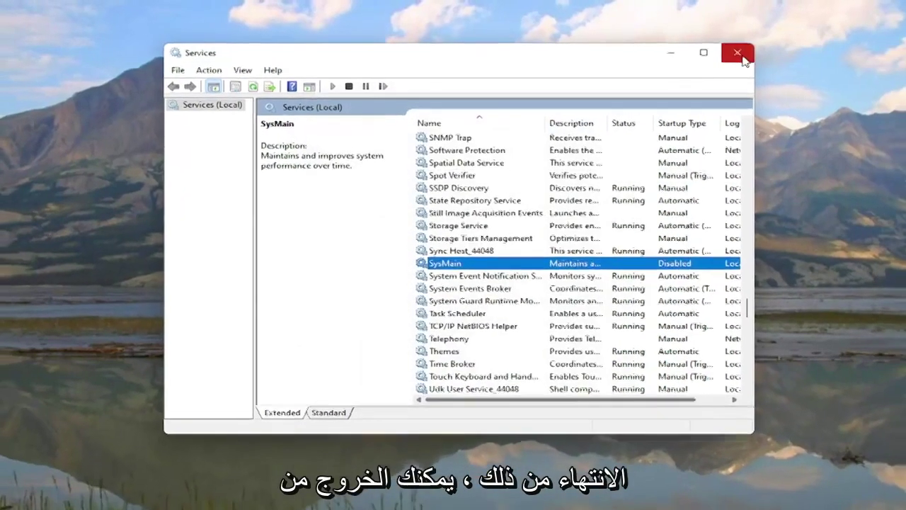
left_click(743, 57)
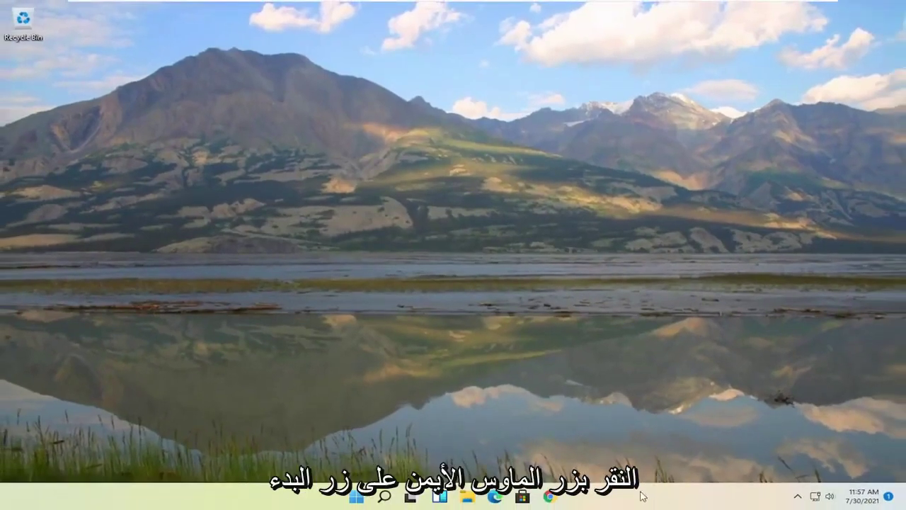
- Open Task Manager, review which apps launch at startup, and close it
right_click(356, 497)
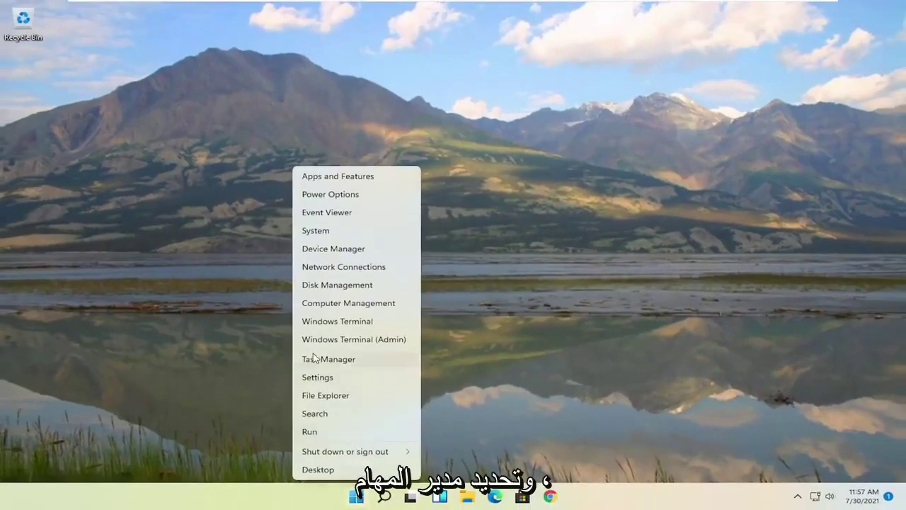
left_click(314, 358)
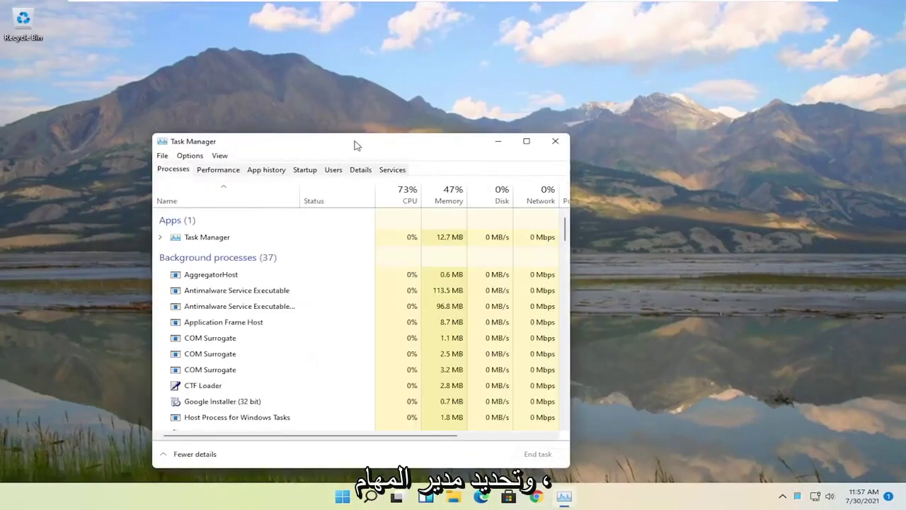
left_click_drag(356, 145, 461, 35)
left_click(409, 65)
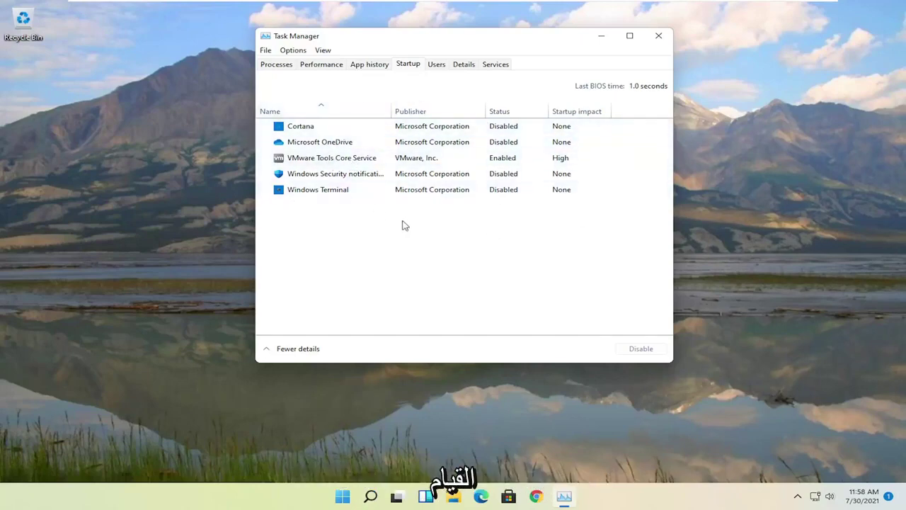
left_click(658, 36)
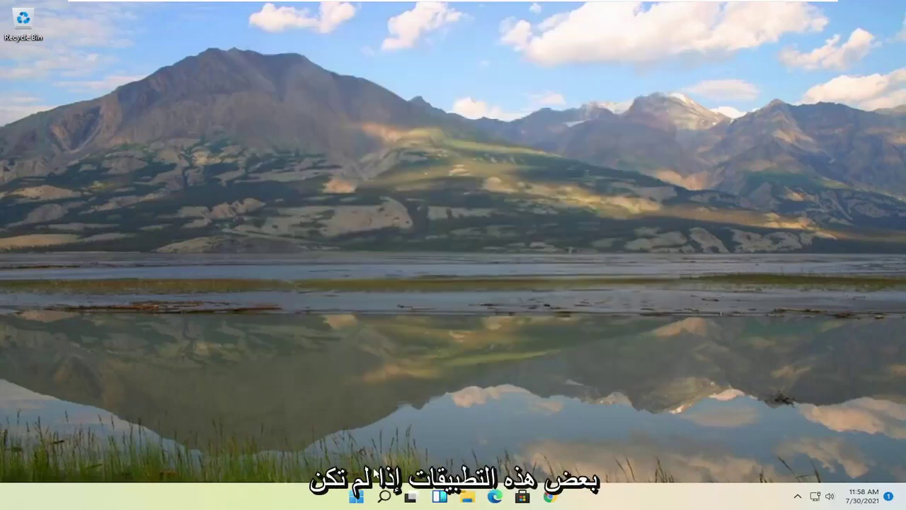
- Search Windows for "apps and features" and open the Apps & features settings
left_click(385, 497)
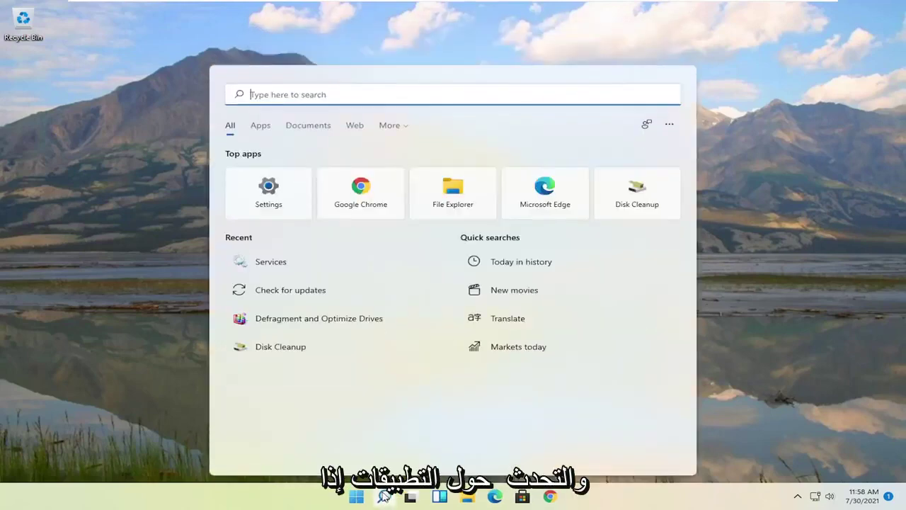
type("apps ")
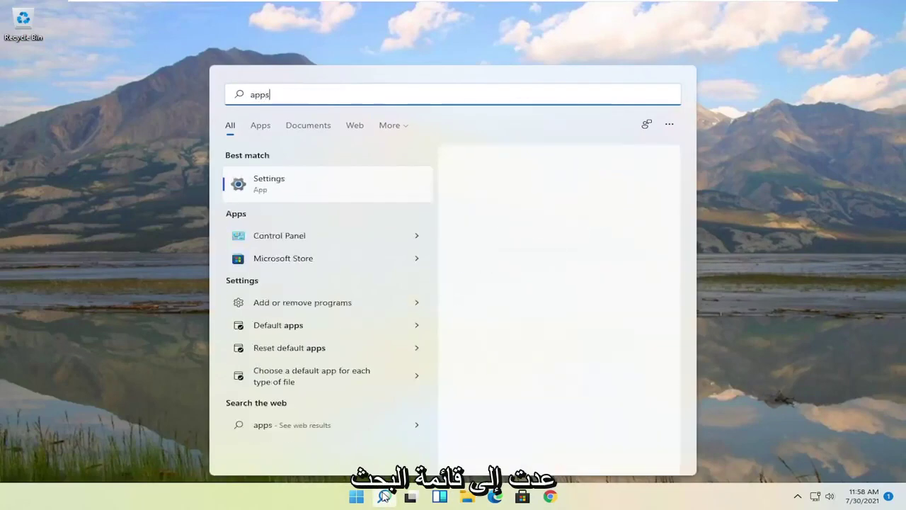
type("and f")
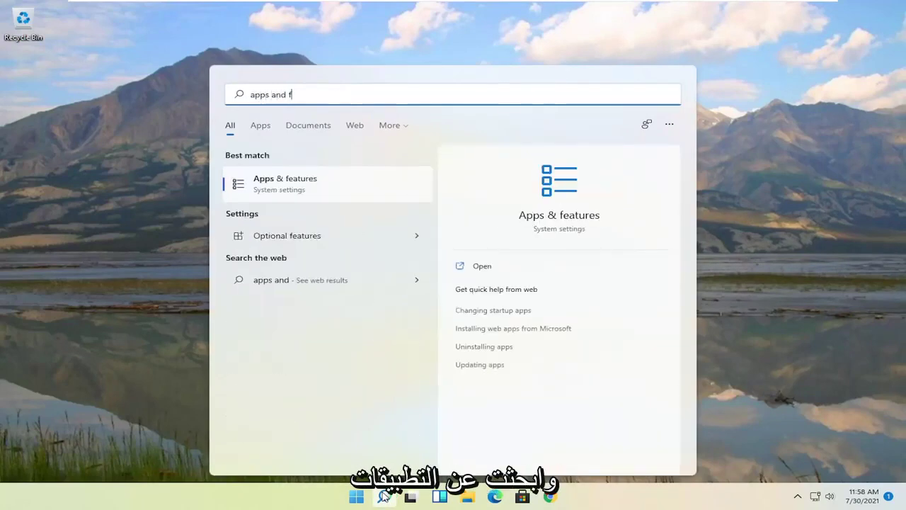
type("eatures")
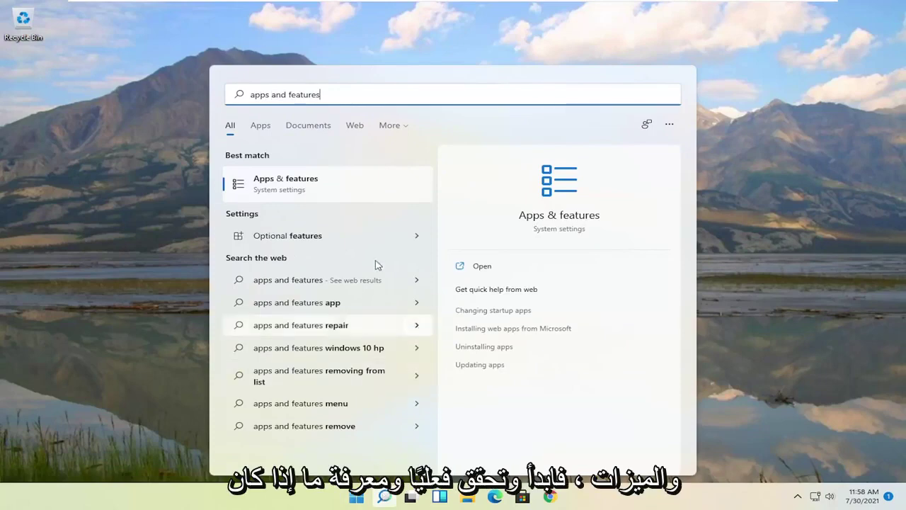
left_click(326, 180)
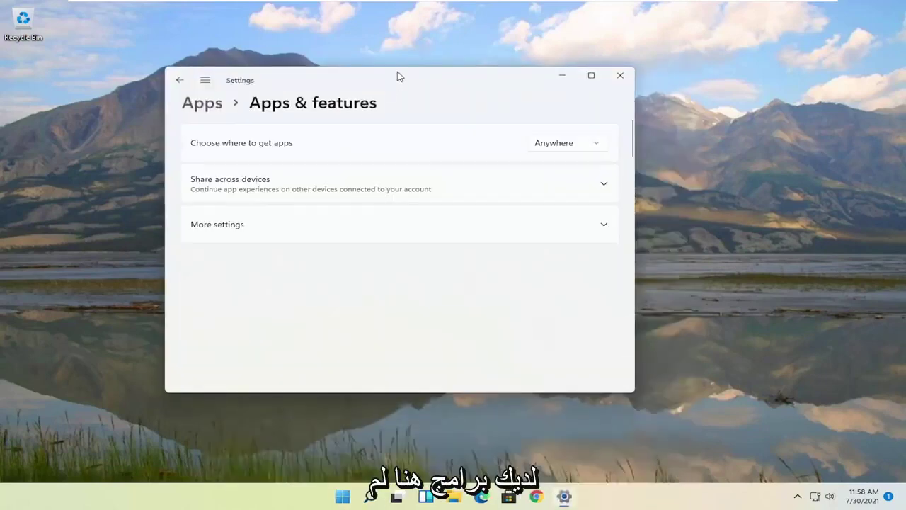
- Review the installed apps and the uninstall option for CCleaner without removing anything, and close Settings
left_click_drag(398, 75, 528, 39)
scroll(511, 244, "down", 3)
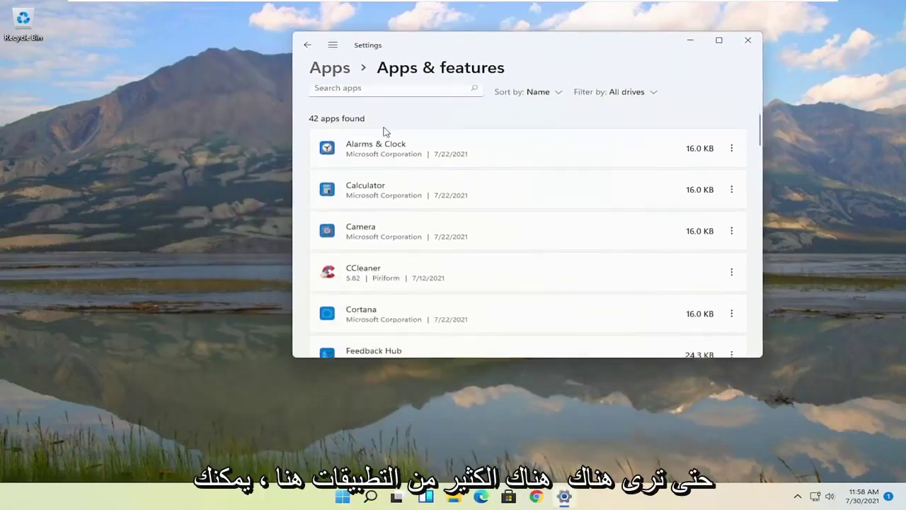
left_click(731, 148)
left_click(473, 185)
scroll(421, 270, "down", 1)
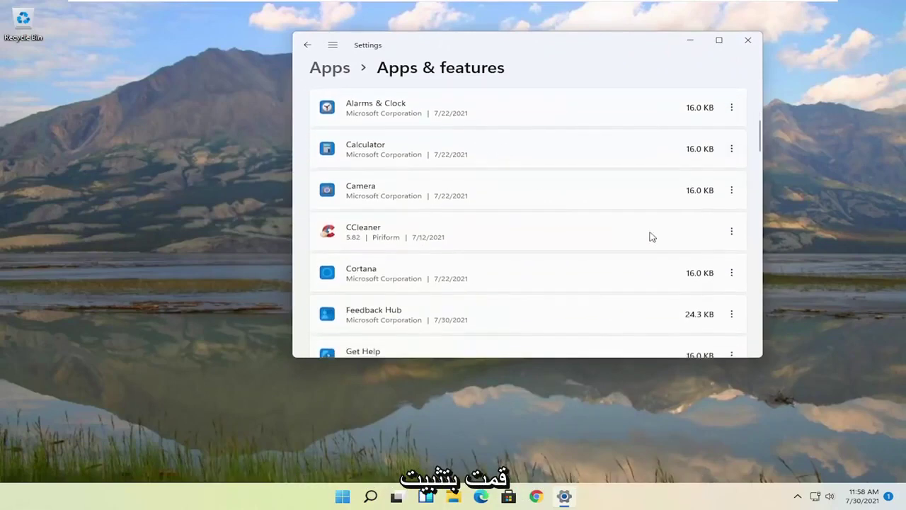
left_click(731, 231)
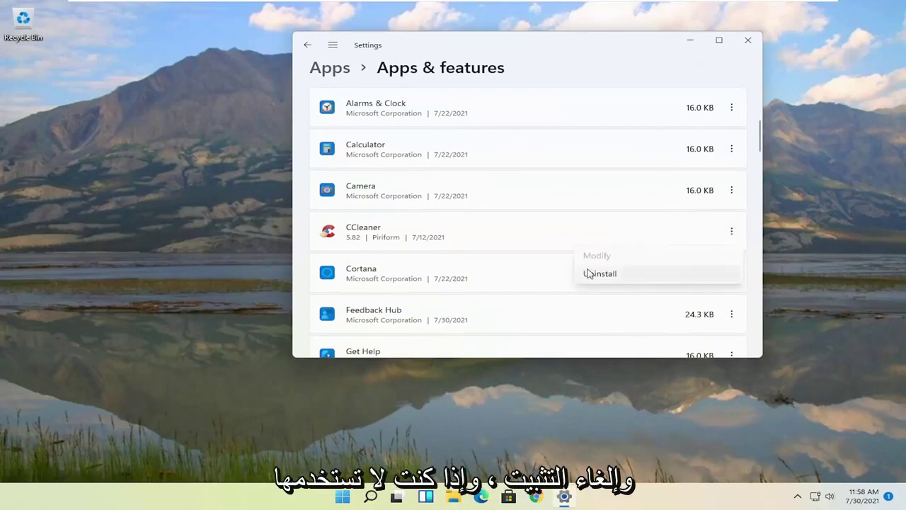
left_click(598, 48)
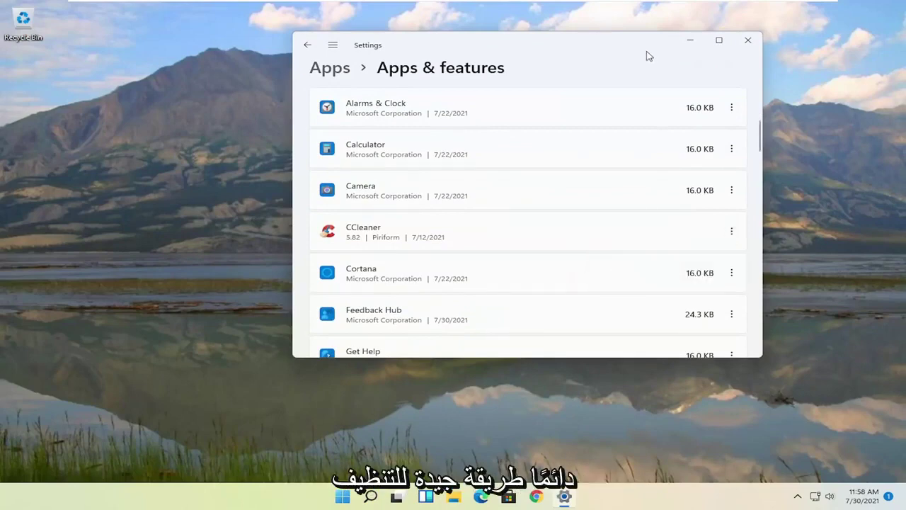
left_click(747, 40)
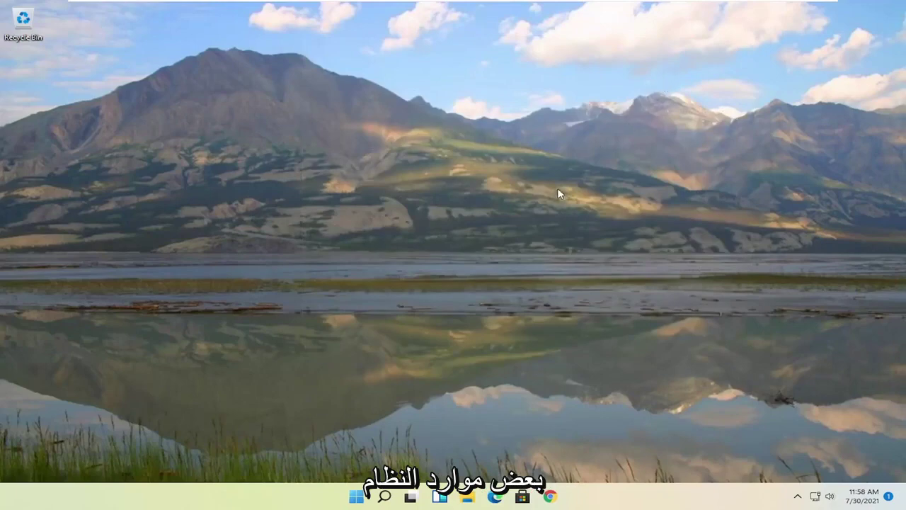
- Search Windows for "disk clean", open Disk Cleanup for drive C:, and have it include system files
left_click(358, 496)
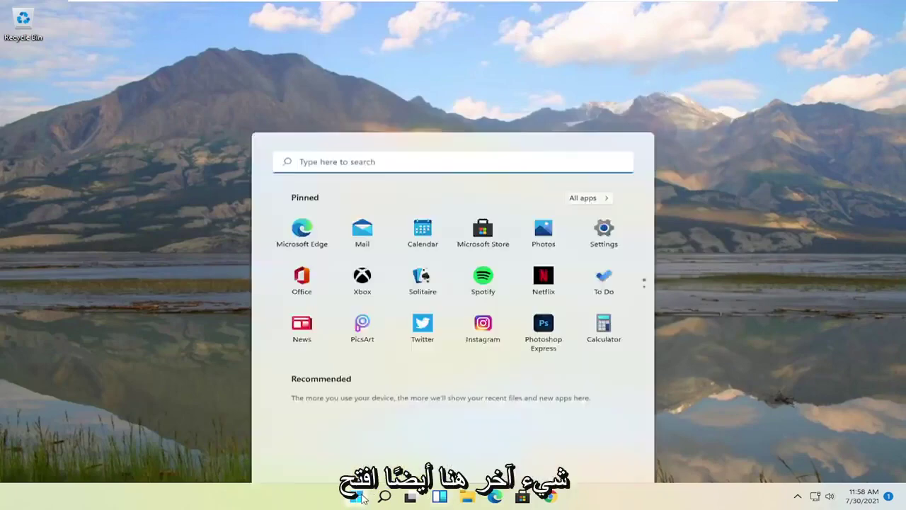
type("disk clean")
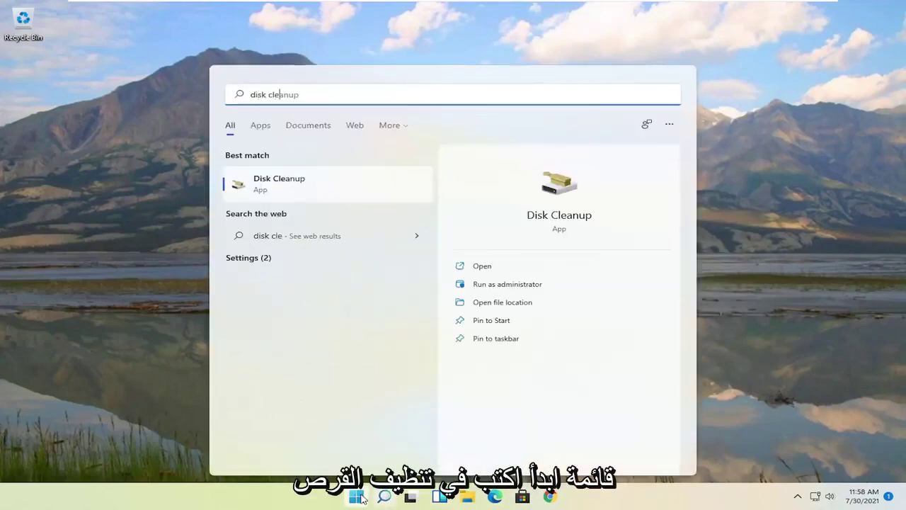
left_click(280, 185)
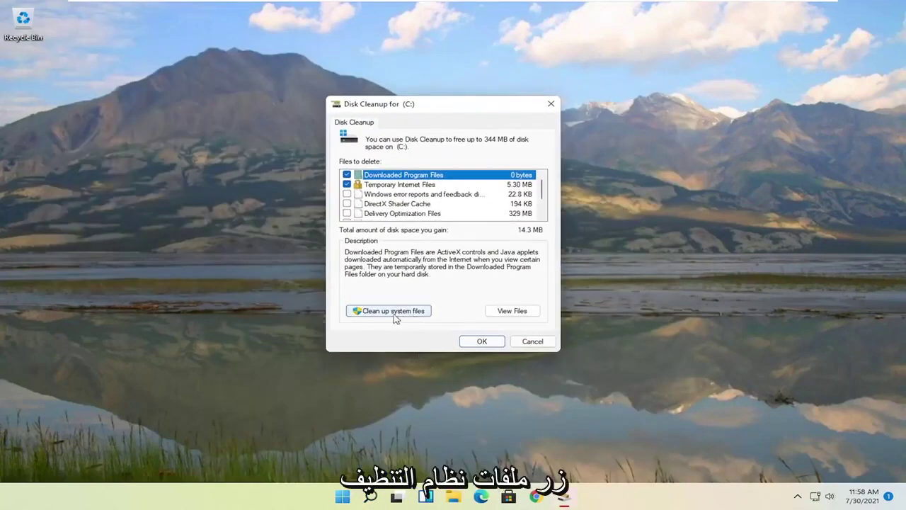
left_click(393, 311)
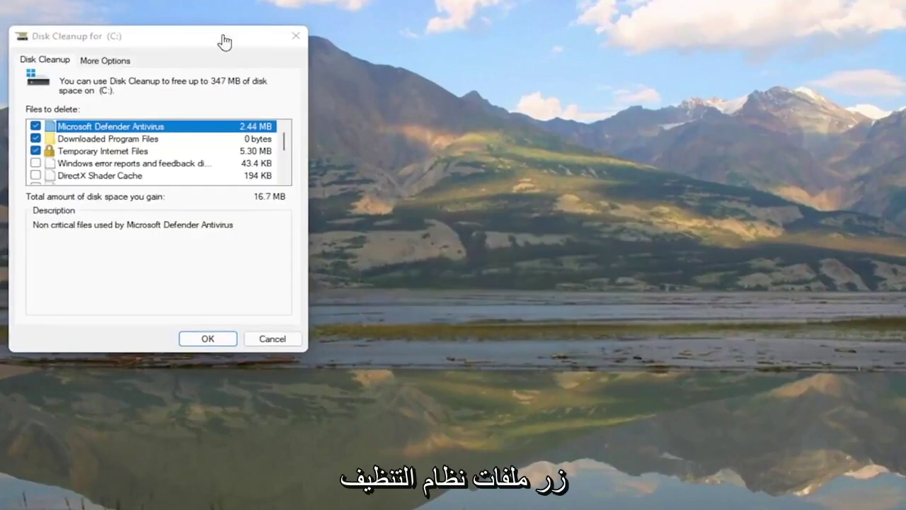
- Run the system file cleanup with the preselected file categories and confirm their permanent deletion
left_click_drag(202, 34, 479, 71)
left_click(497, 374)
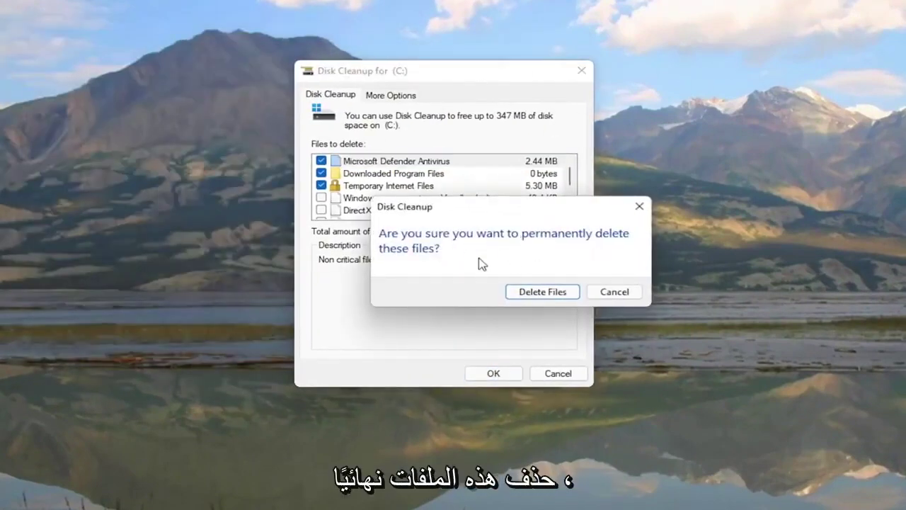
left_click(534, 292)
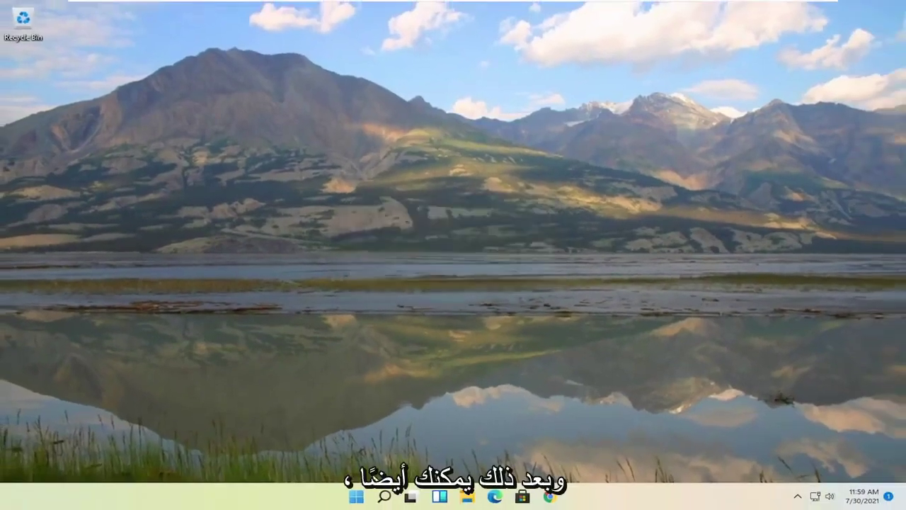
- Search Windows for "disk defra", open Defragment and Optimize Drives, check the drives' status, and close it
left_click(382, 495)
type("disk")
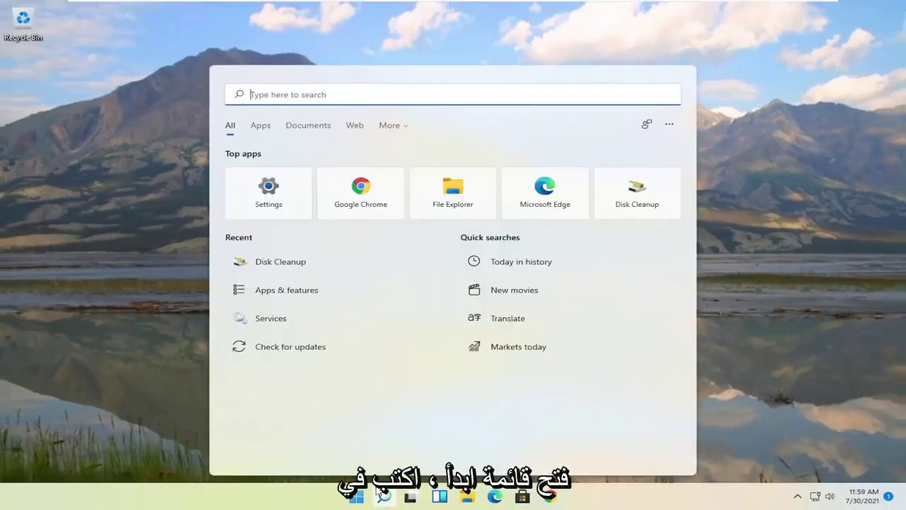
type("disk defra")
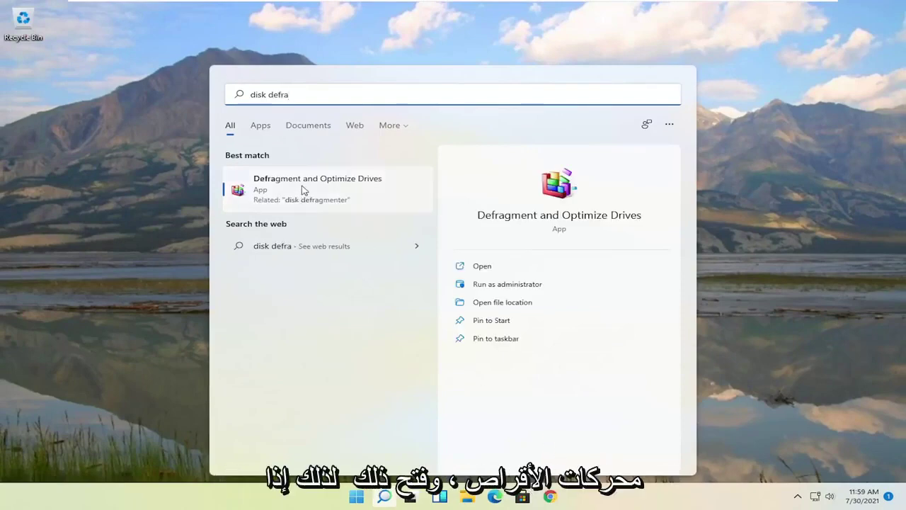
left_click(304, 192)
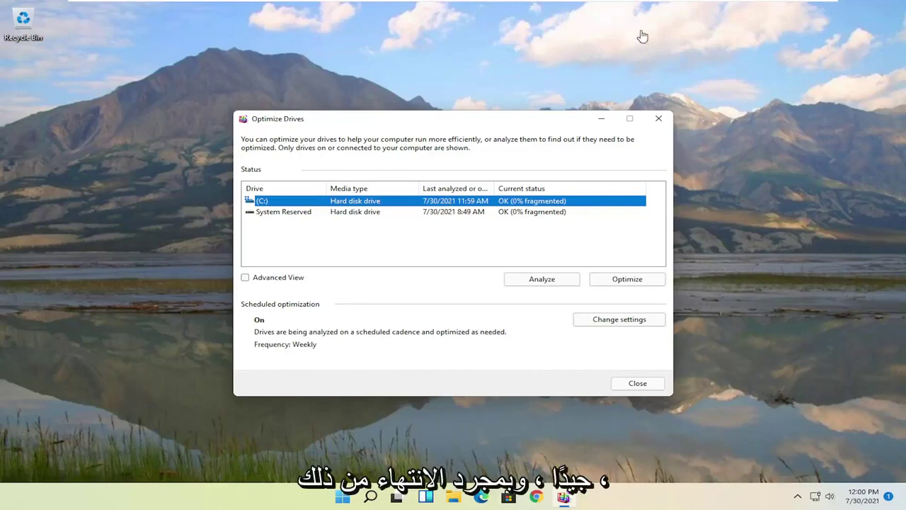
left_click(658, 118)
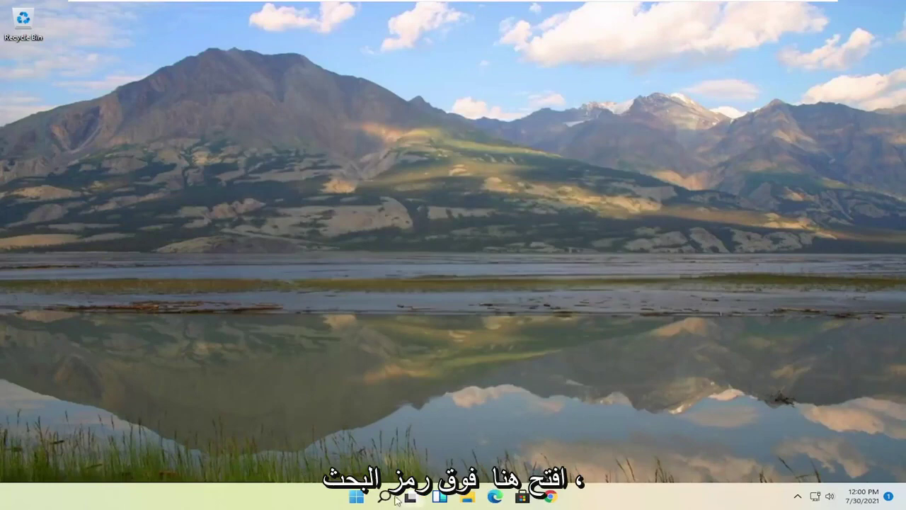
- Search Windows for "cmd", run Command Prompt as administrator, and allow it to make changes to the device
left_click(385, 496)
type("cmd")
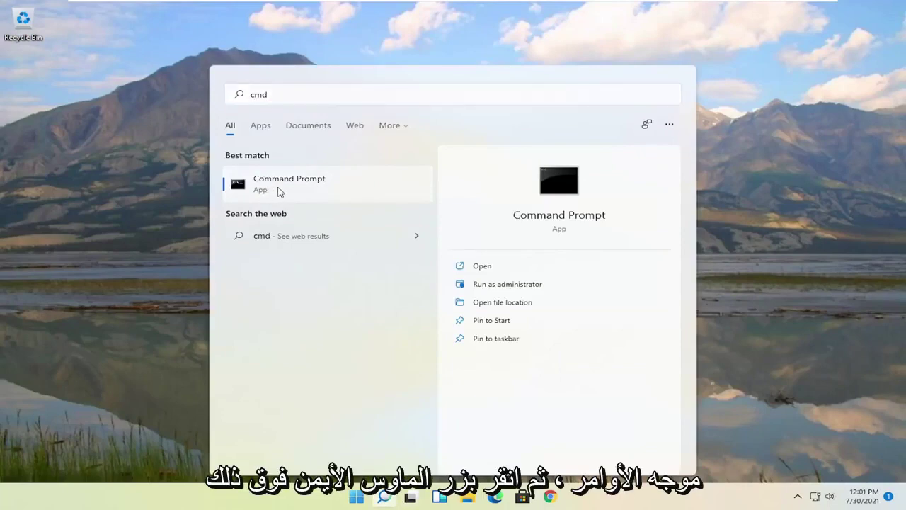
right_click(279, 192)
left_click(327, 206)
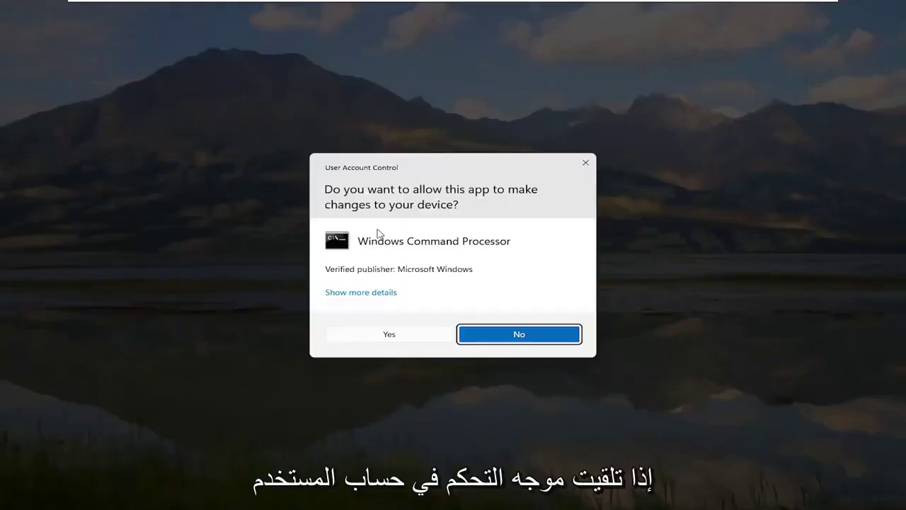
left_click(375, 337)
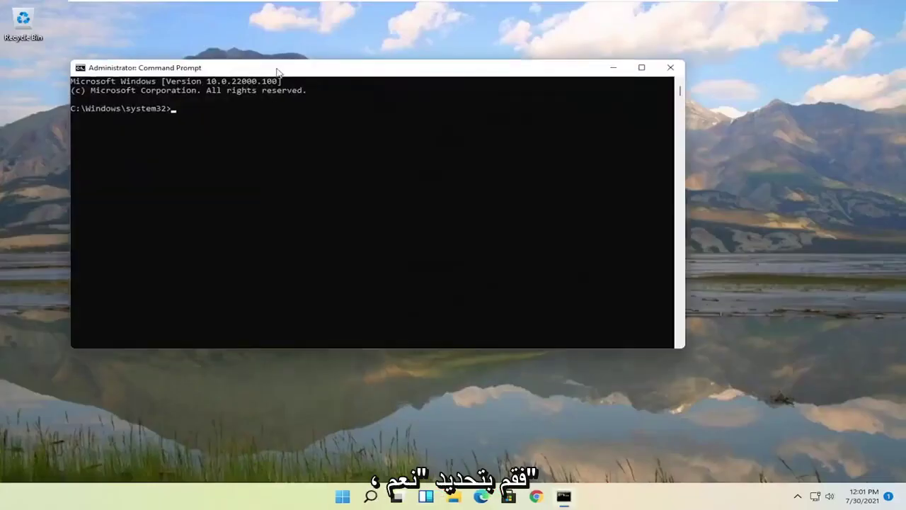
- Run the system file check with the command sfc /scannow in the elevated Command Prompt
left_click_drag(278, 71, 338, 81)
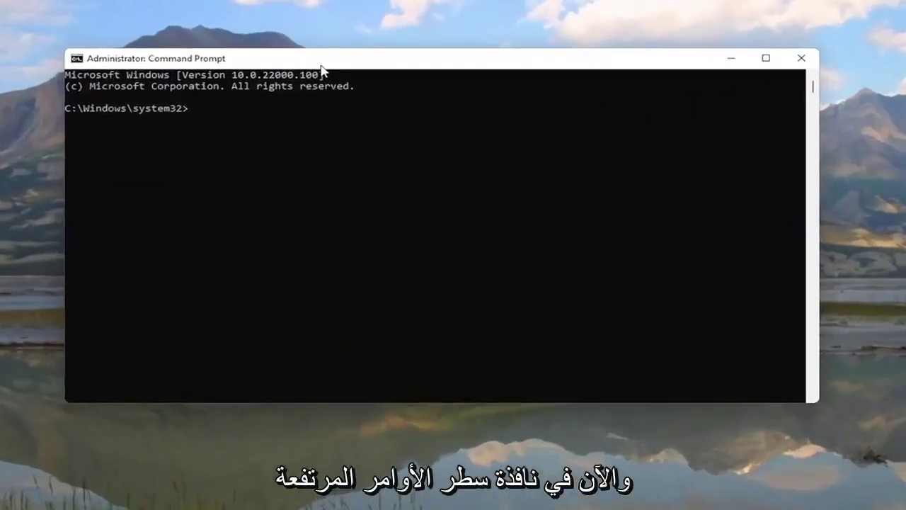
type("sfc /scannow")
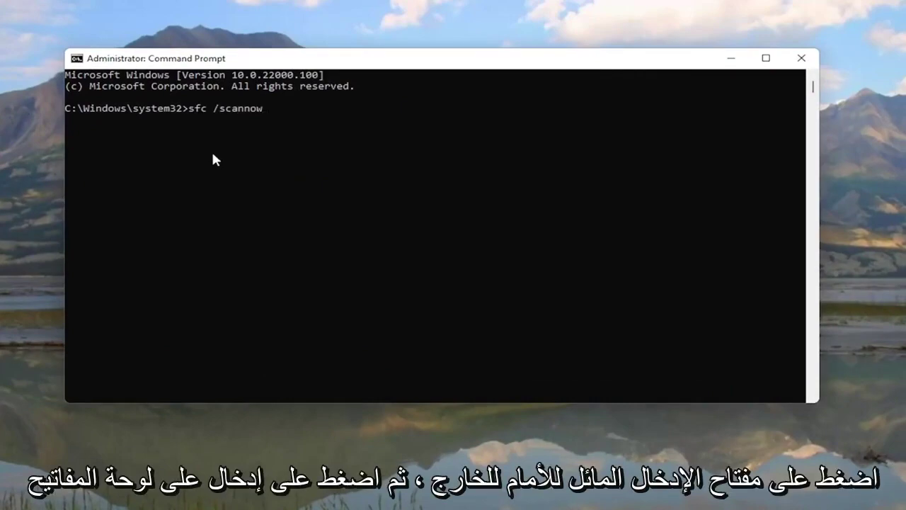
key("Return")
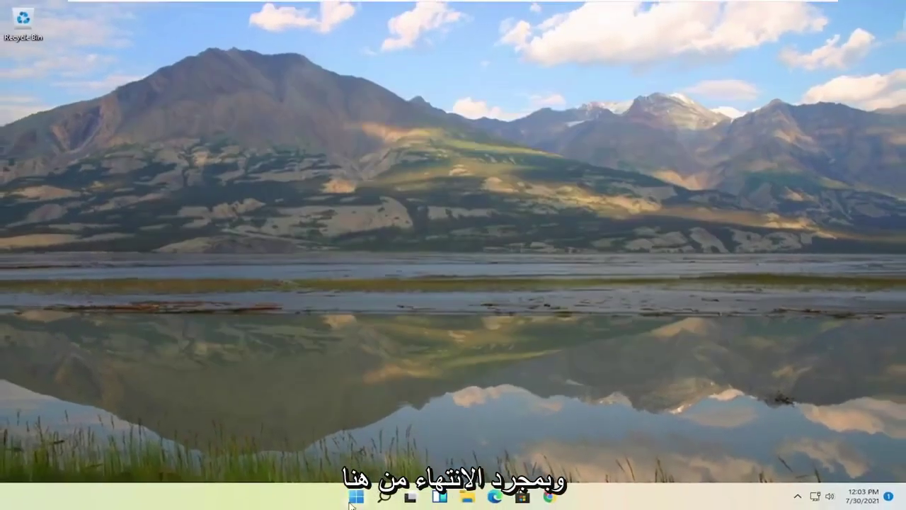
- Restart the computer
right_click(351, 504)
mouse_move(339, 453)
left_click(446, 470)
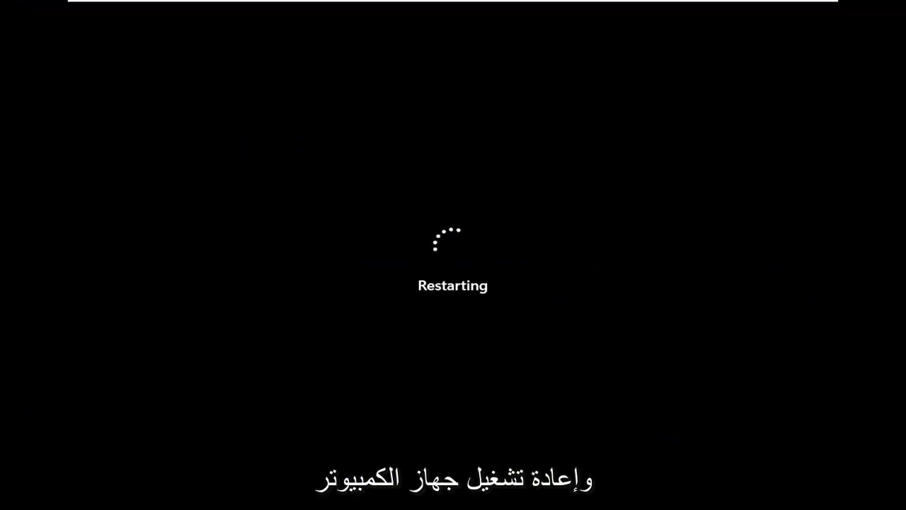